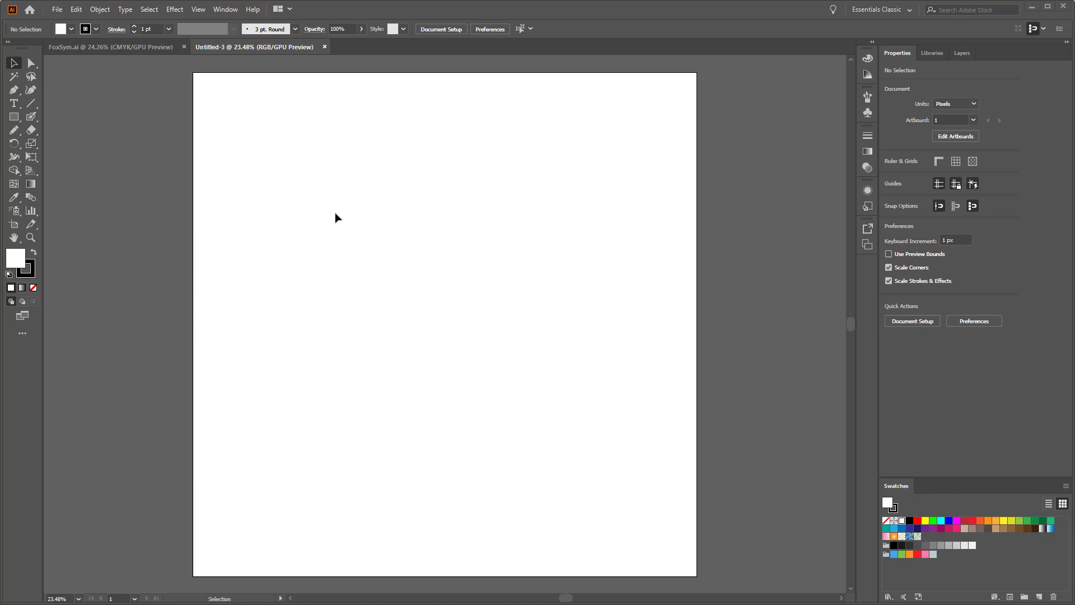
Show the Layers panel and switch to the Paintbrush tool.
click(962, 52)
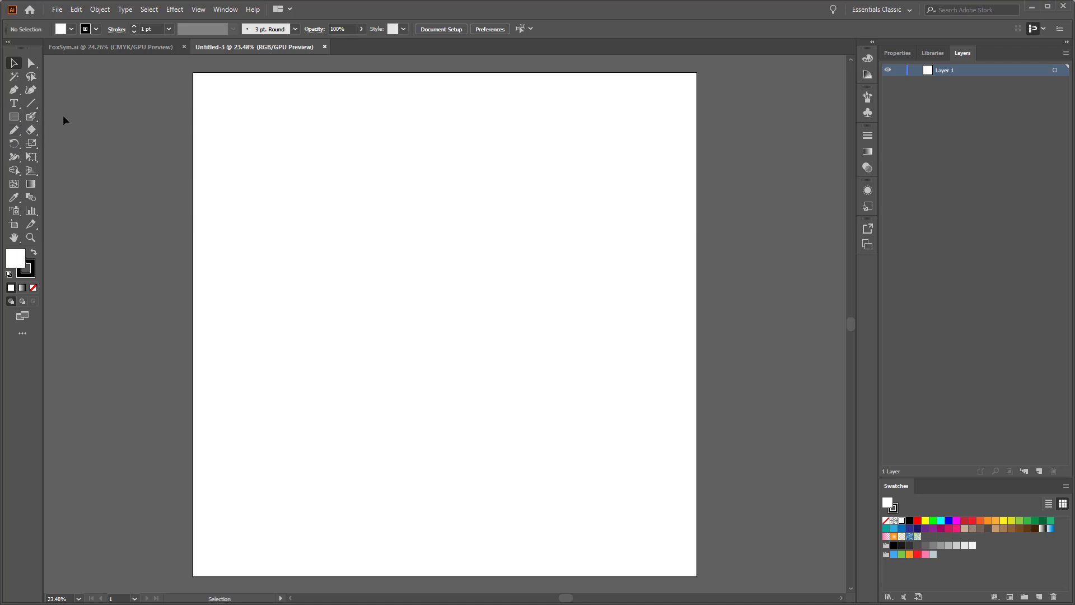
click(32, 116)
Paint a wavy stroke down the artboard and select it.
mouse_move(491, 190)
mouse_down()
mouse_move(537, 213)
mouse_move(481, 285)
mouse_move(546, 411)
mouse_move(518, 432)
mouse_up()
key(v)
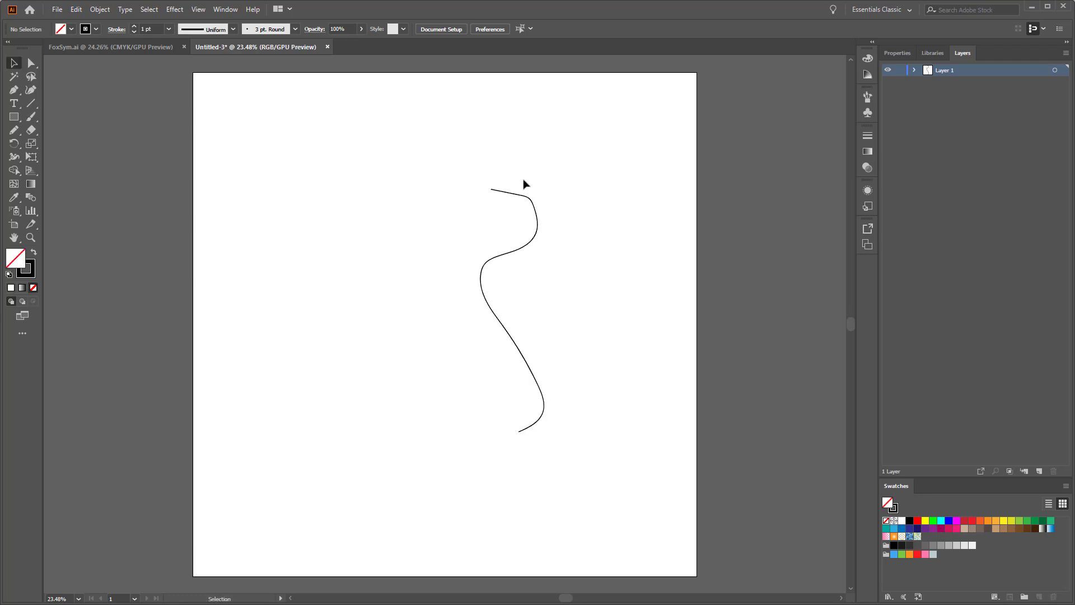
drag(521, 233, 520, 234)
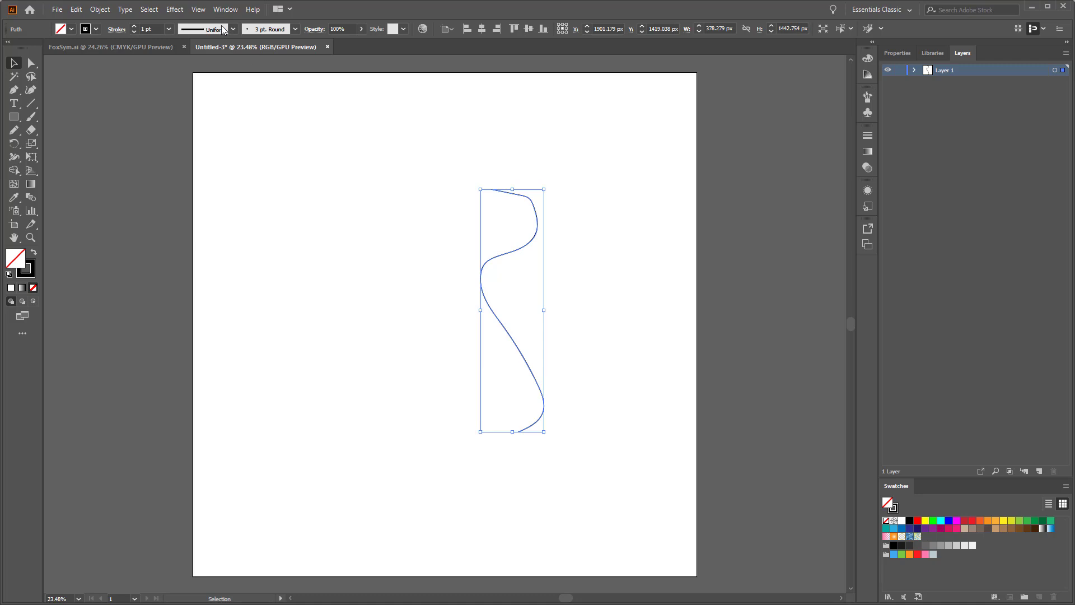
Apply a Transform effect to the stroke with Reflect X and 1 copy.
click(177, 10)
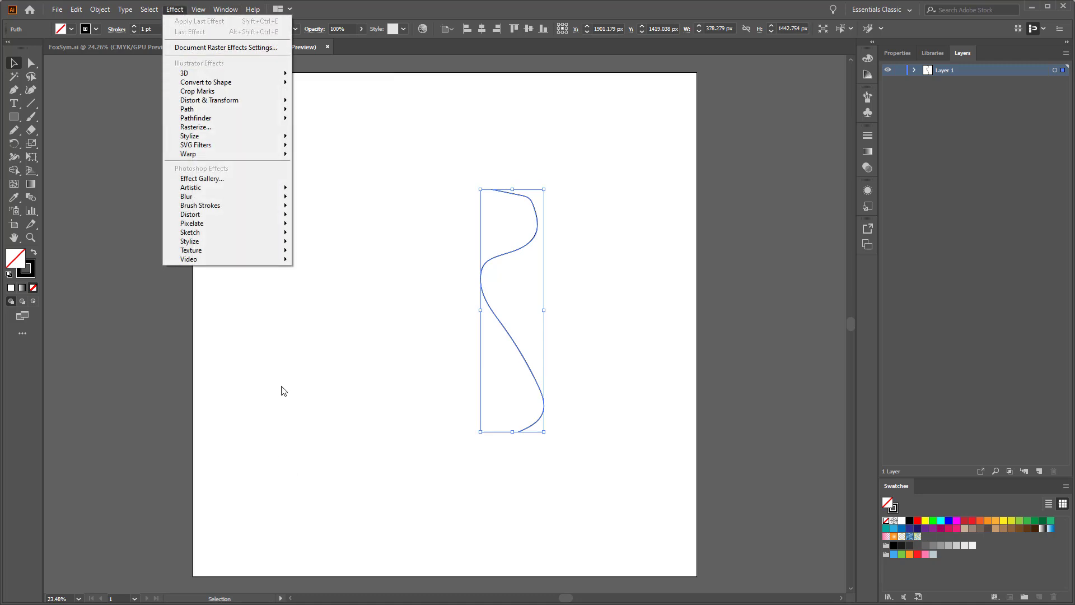
mouse_move(226, 100)
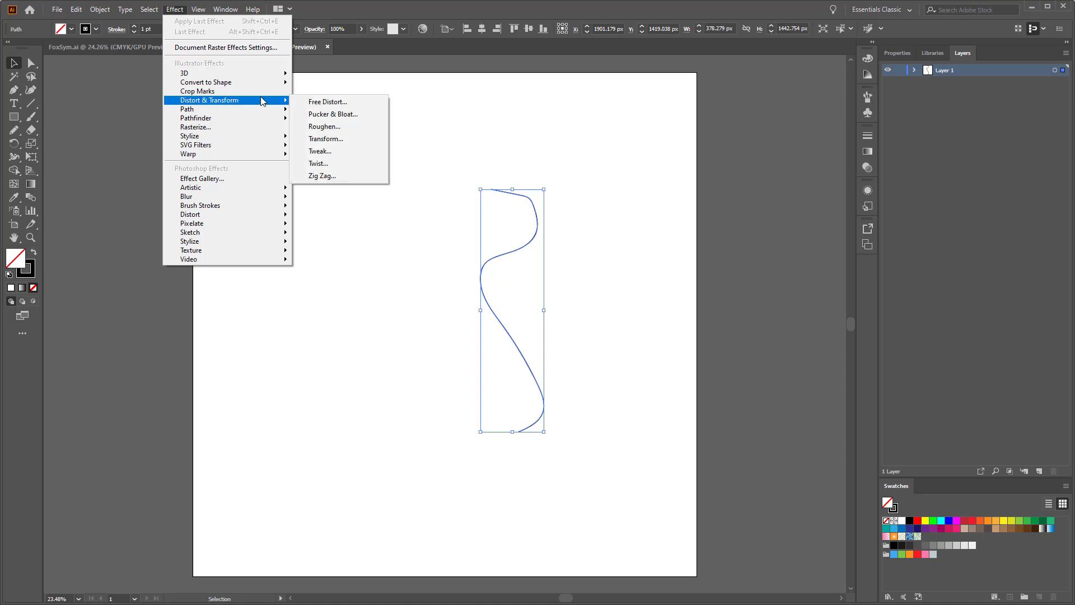
click(324, 139)
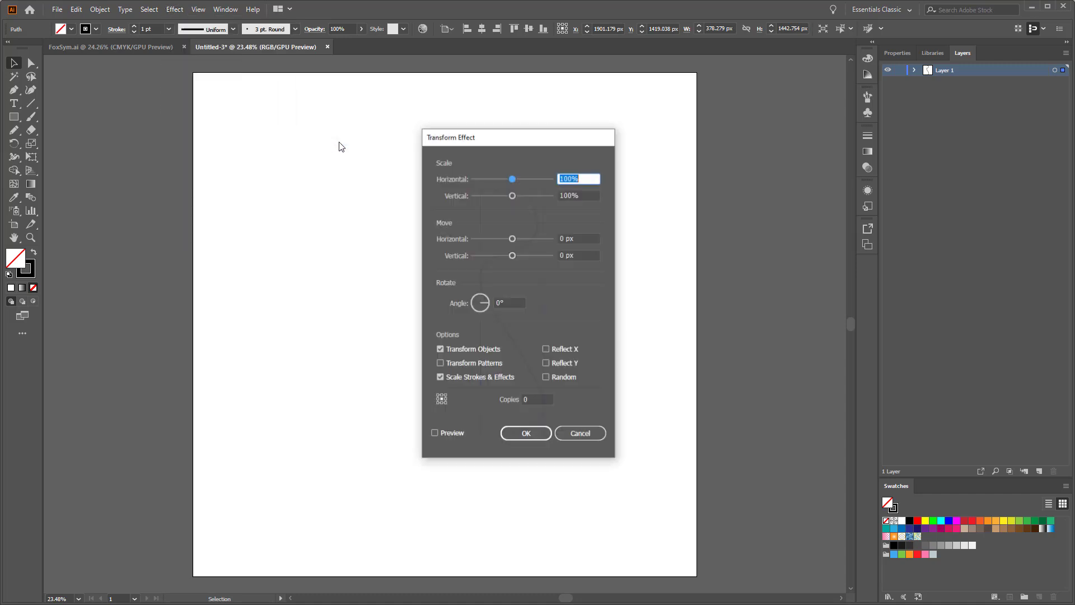
mouse_move(515, 137)
mouse_down()
mouse_move(620, 118)
mouse_move(693, 83)
mouse_up()
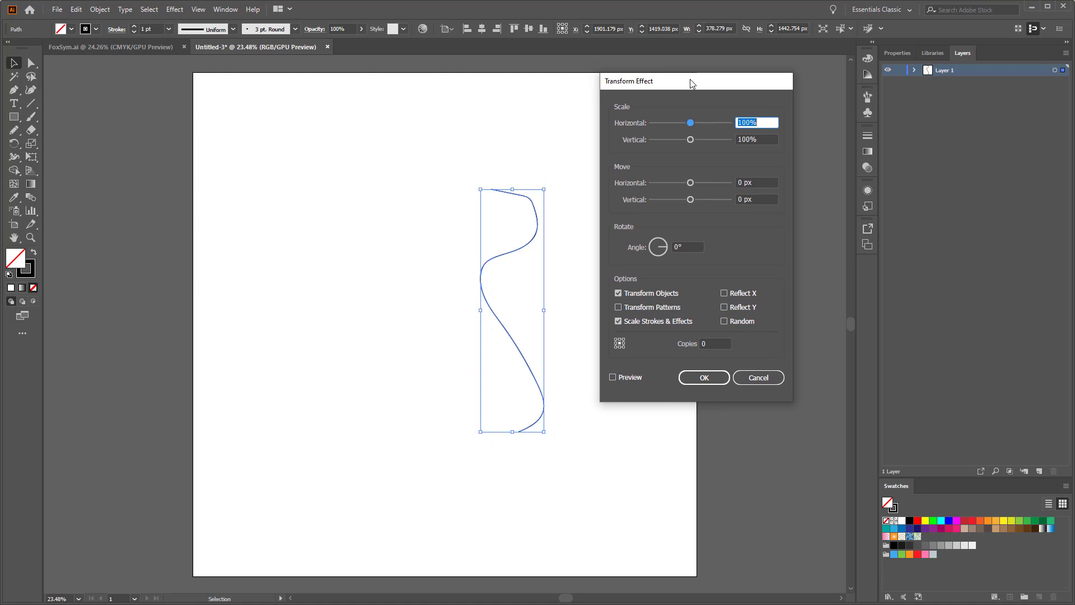
click(730, 293)
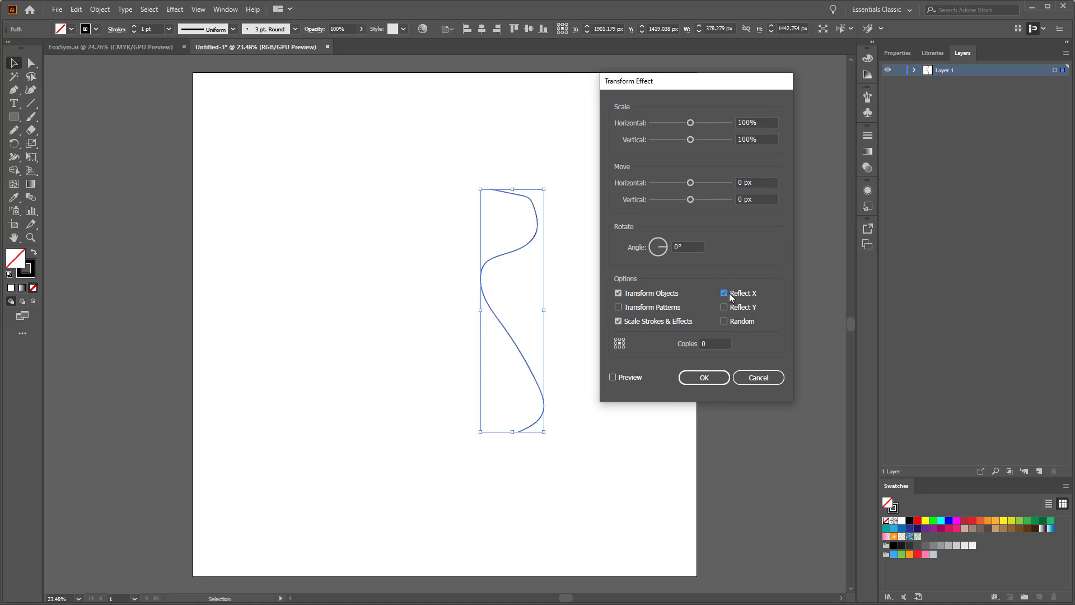
click(712, 344)
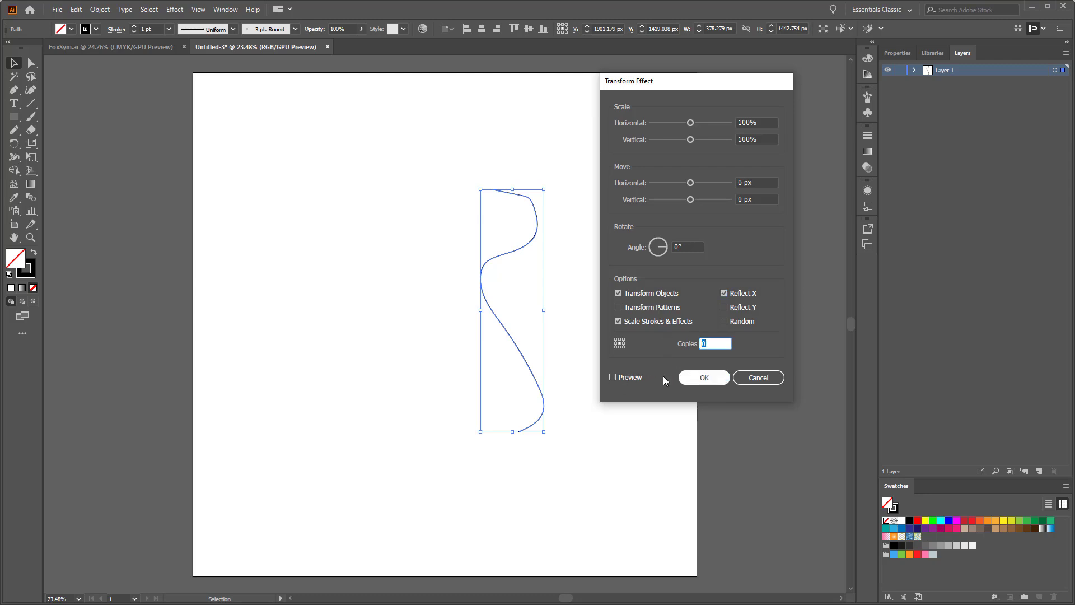
text(1)
click(692, 378)
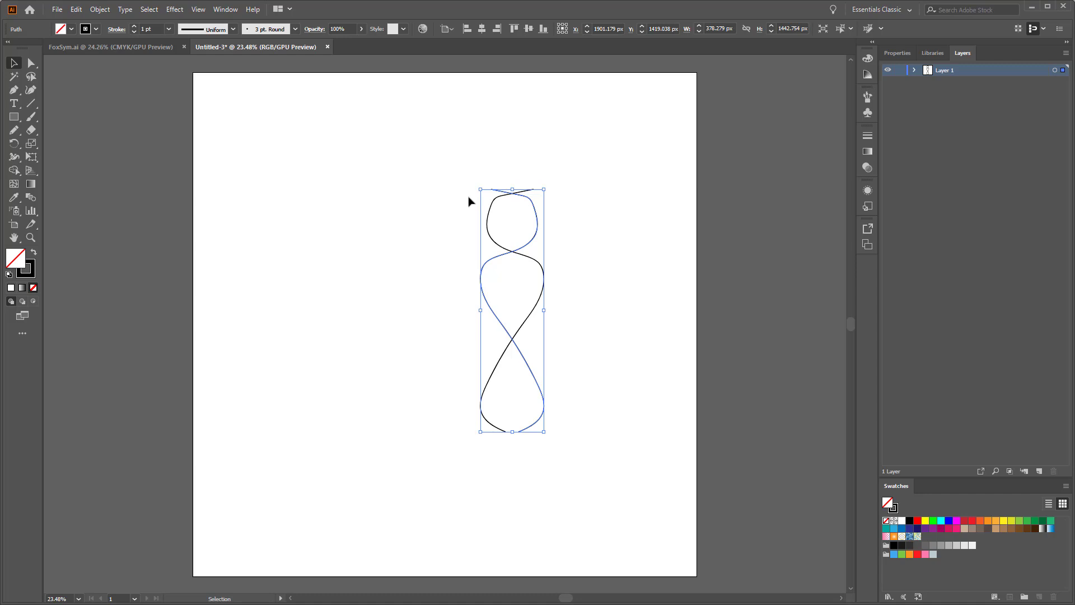
Delete the mirrored stroke and zoom out around the artboard.
mouse_move(418, 147)
mouse_down()
mouse_move(621, 480)
mouse_move(663, 512)
mouse_up()
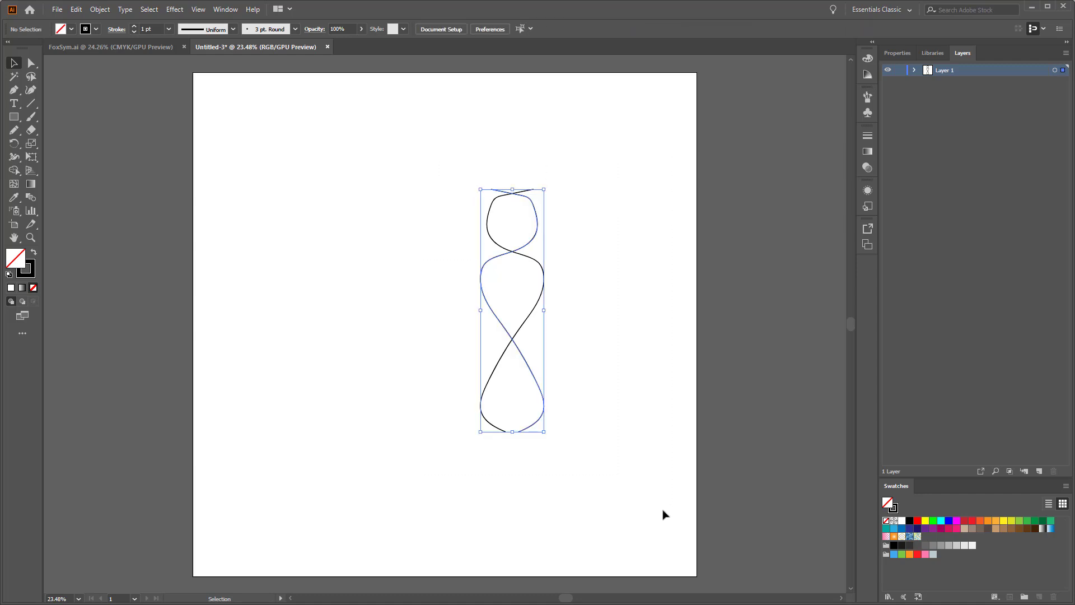
key(Delete)
key(z)
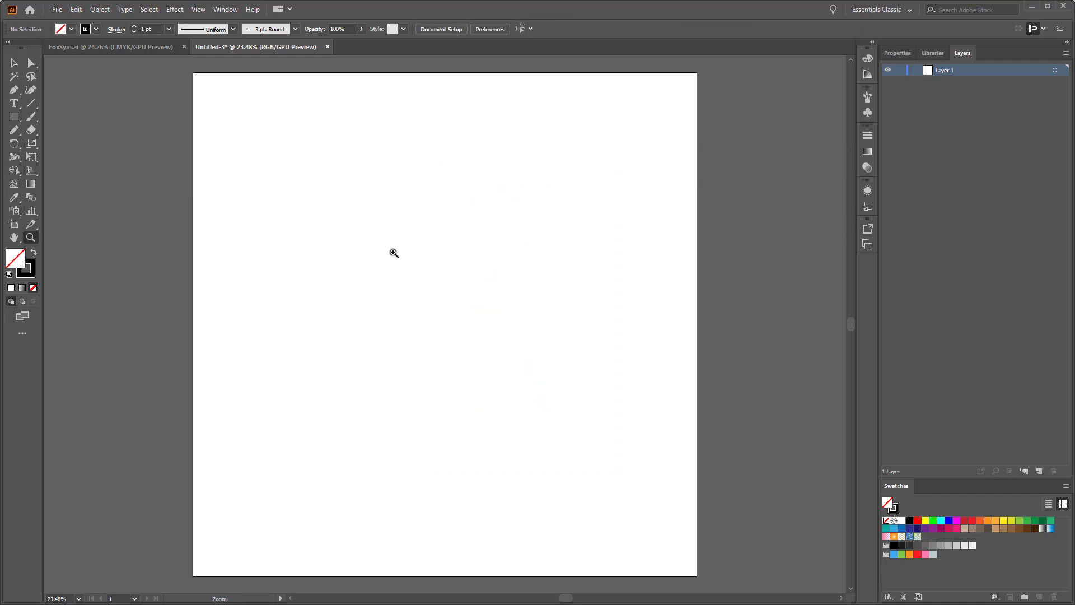
drag(394, 252, 439, 255)
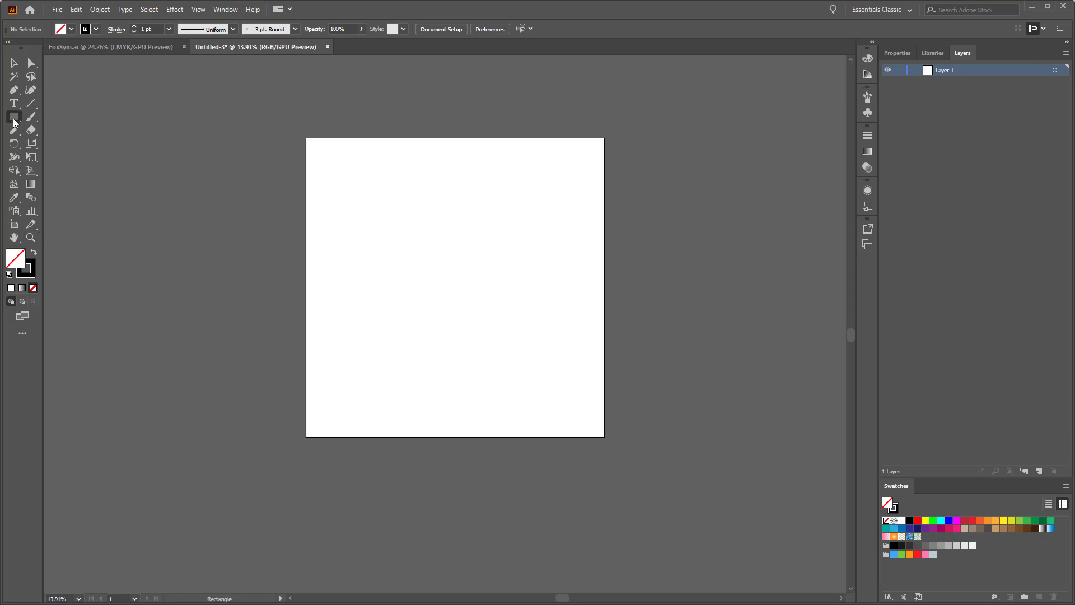
Draw a large circle with the Ellipse tool and centre it on the artboard.
drag(14, 116, 106, 142)
drag(221, 77, 693, 532)
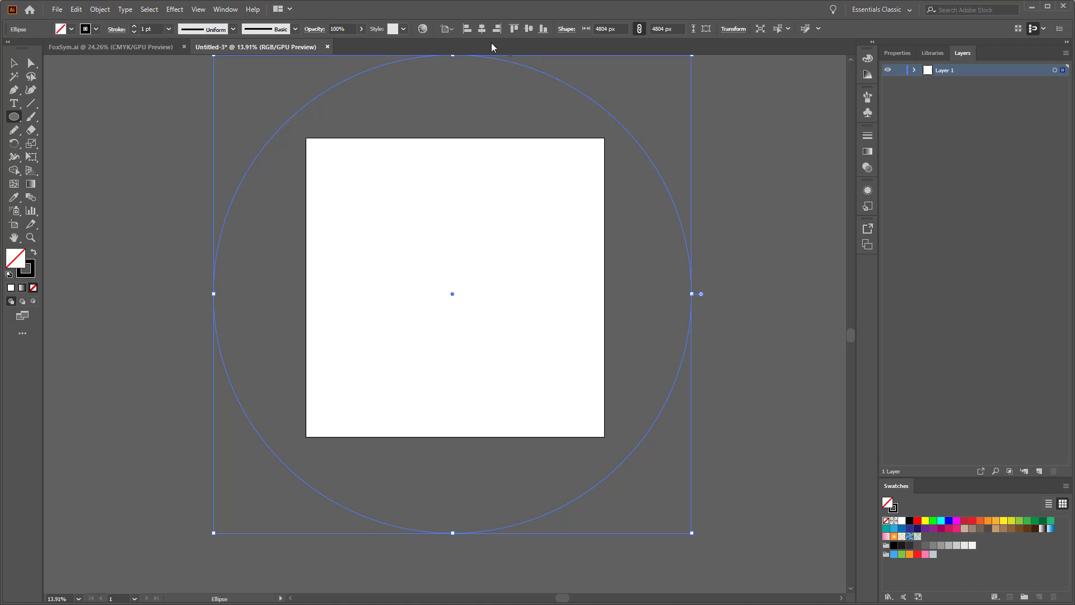
click(452, 28)
click(455, 66)
click(479, 30)
click(529, 29)
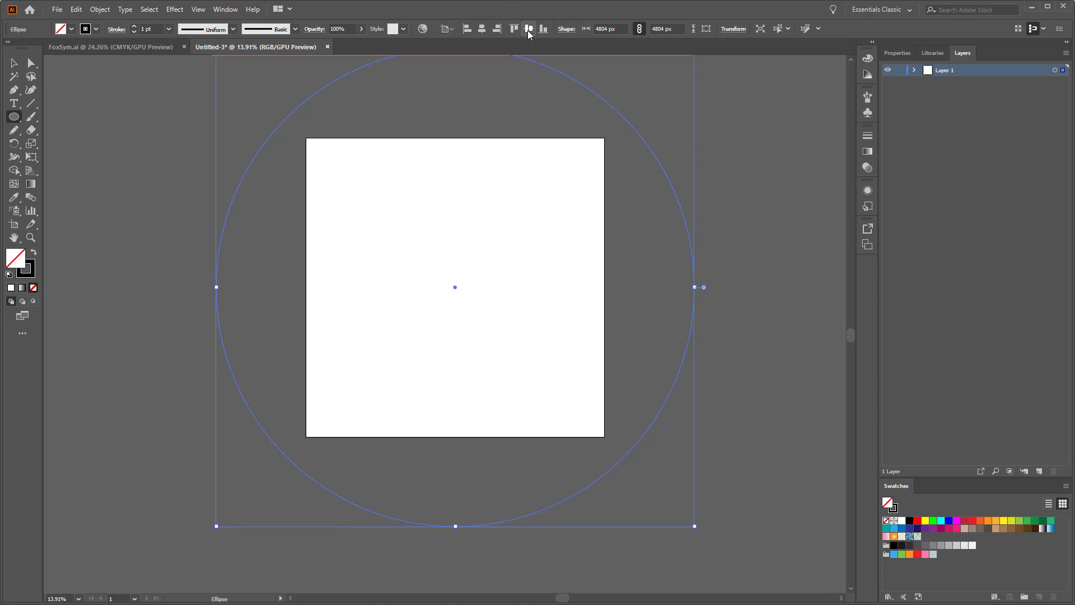
Deselect the circle and expand Layer 1 in the Layers panel.
key(v)
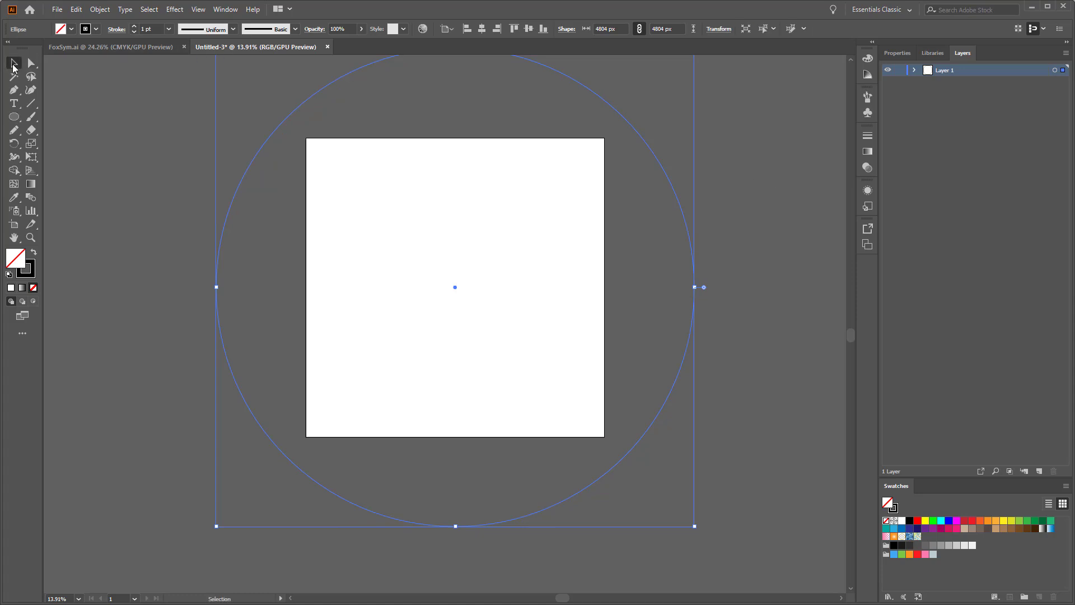
click(946, 128)
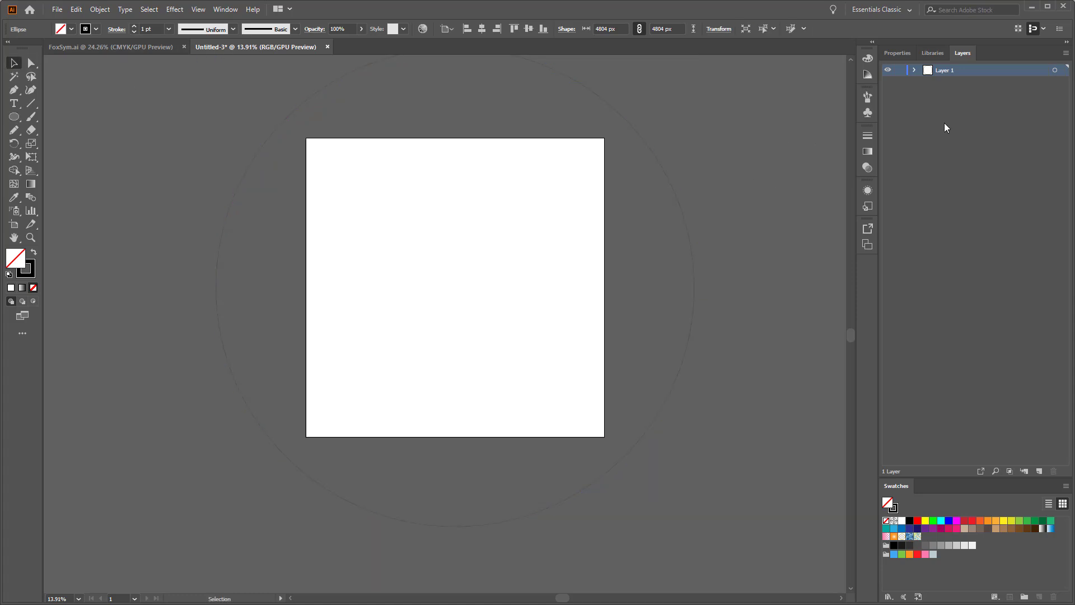
click(914, 71)
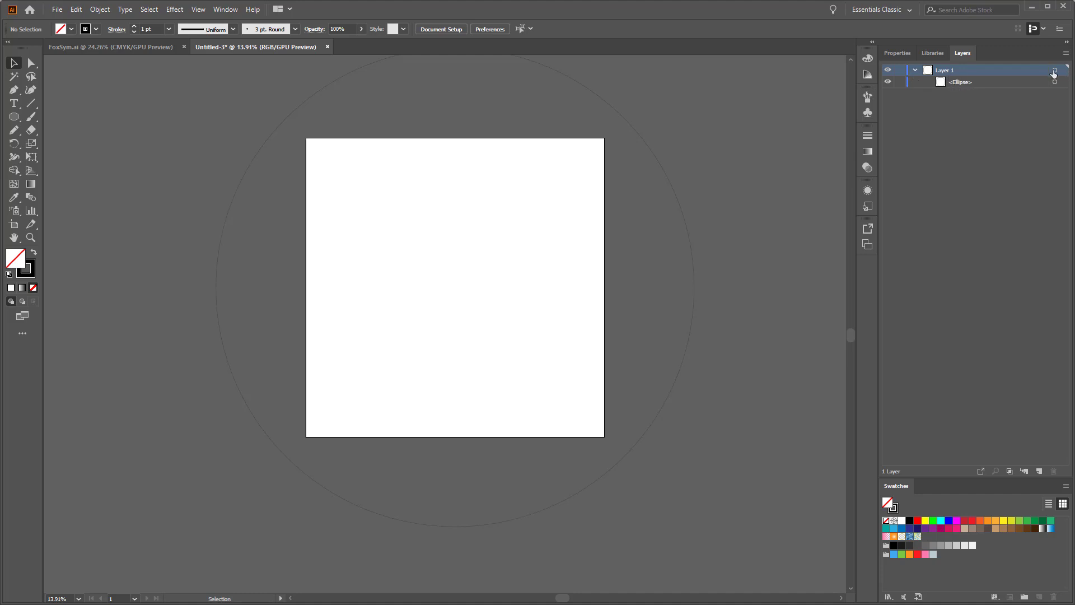
Select the large circle from the Layers panel.
click(867, 191)
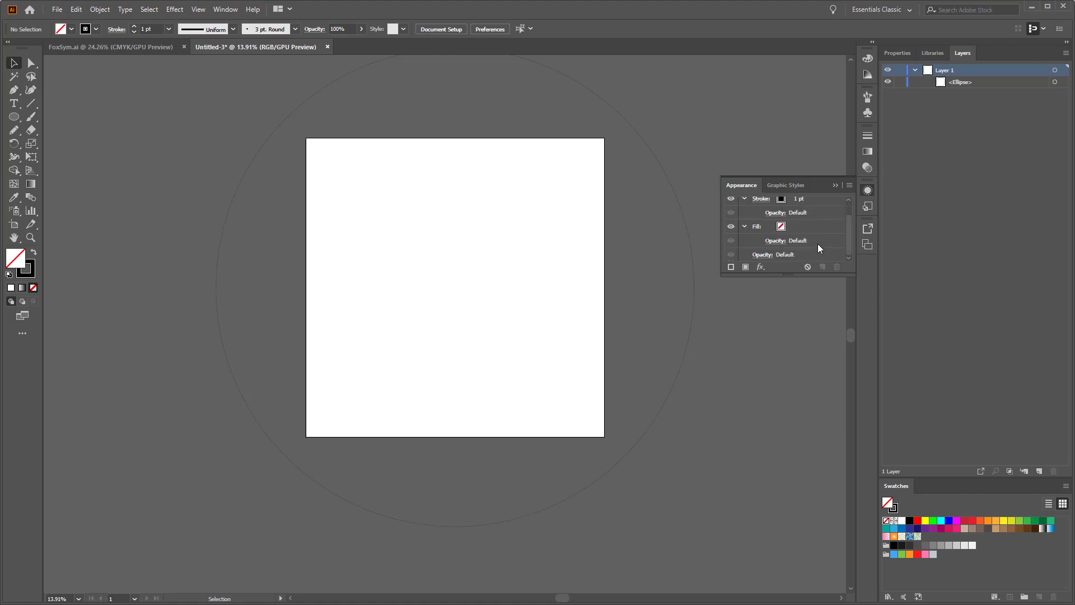
scroll(818, 249, up, 2)
scroll(818, 249, down, 2)
scroll(818, 249, up, 2)
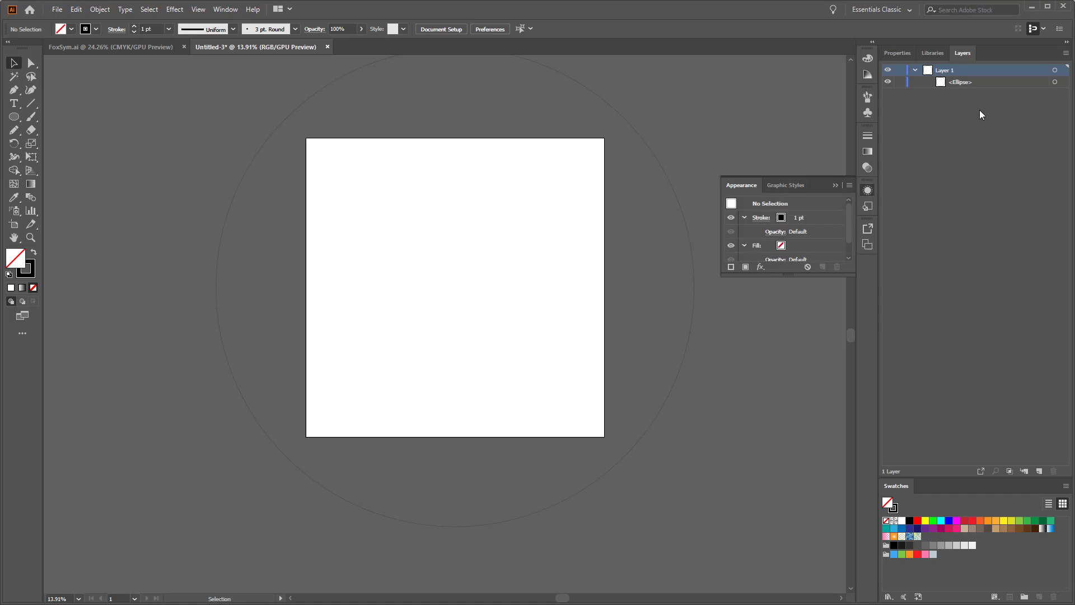
click(979, 97)
click(835, 185)
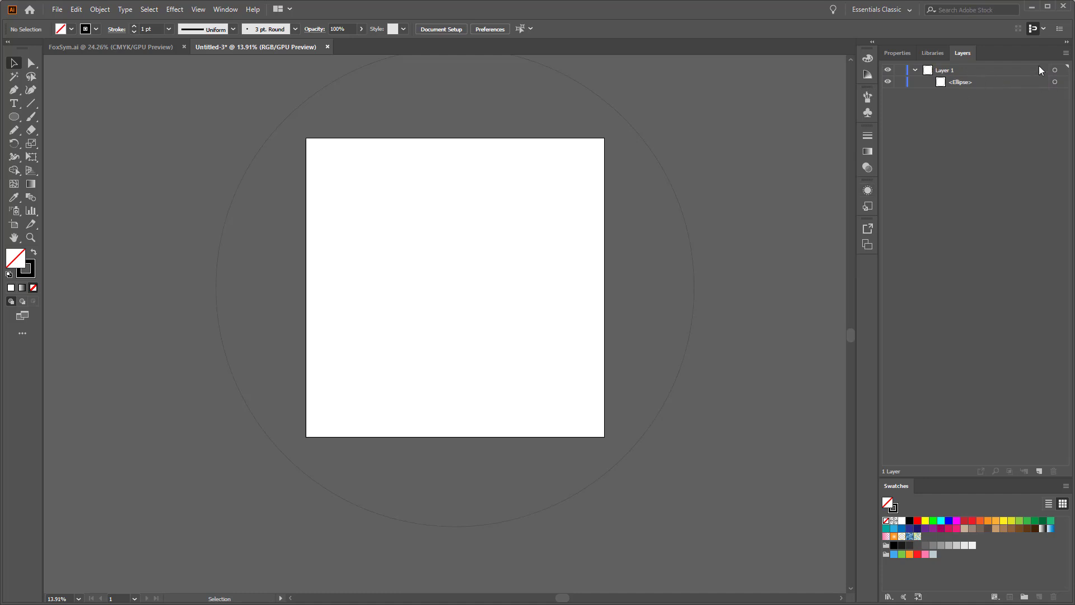
click(1055, 71)
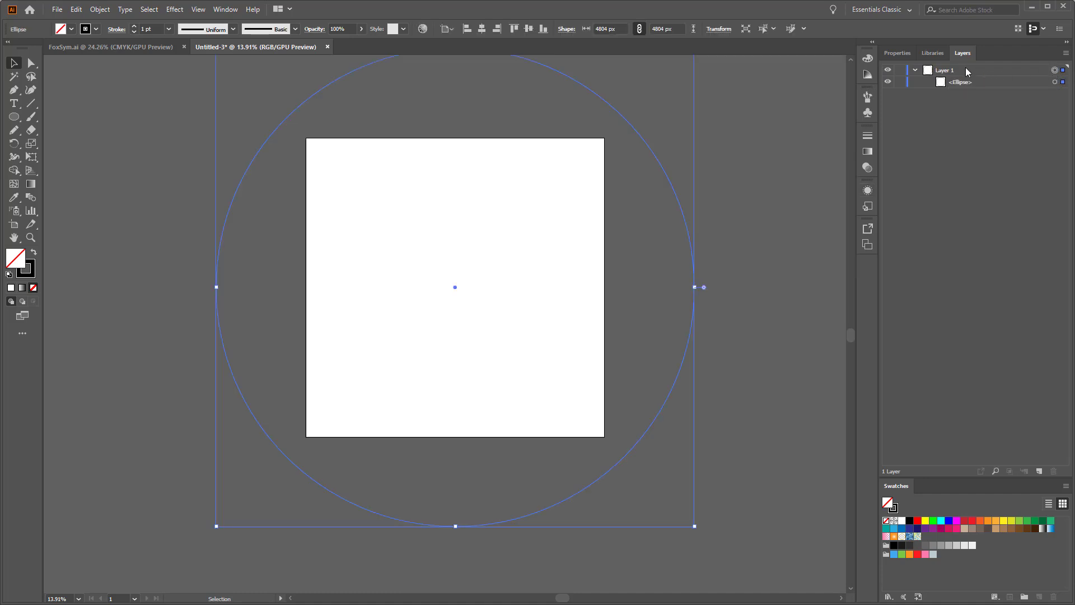
Add a Transform effect to the circle with Reflect X and 1 copy.
click(168, 11)
mouse_move(275, 103)
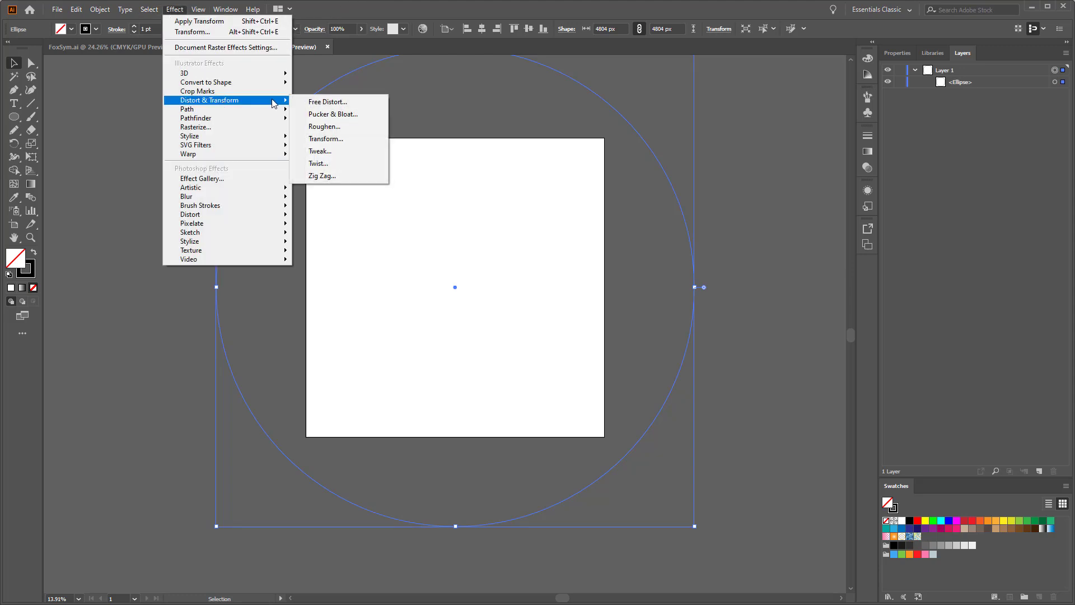
click(345, 140)
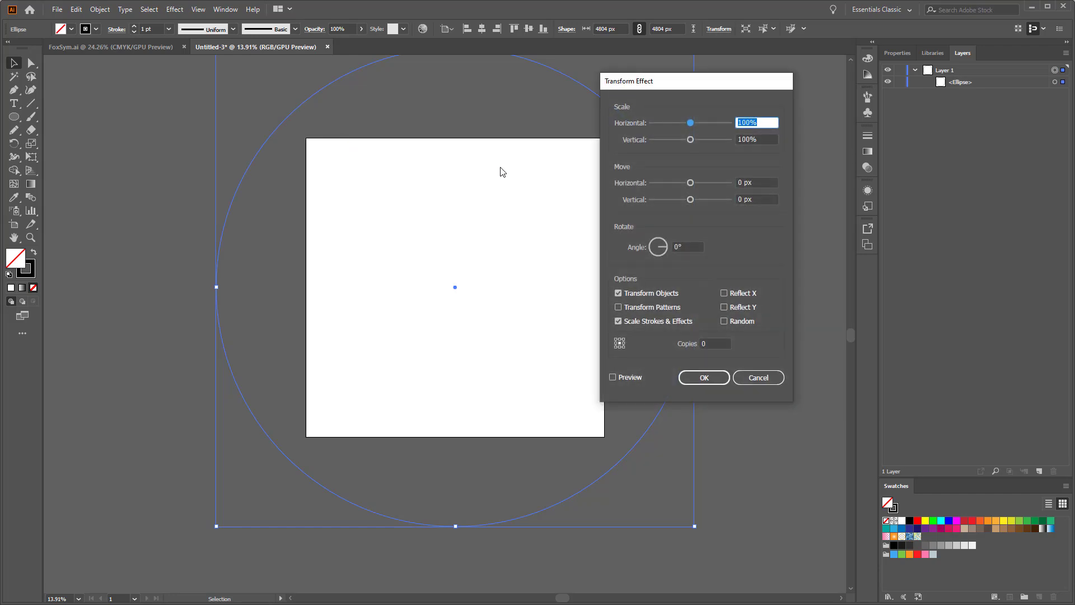
click(726, 294)
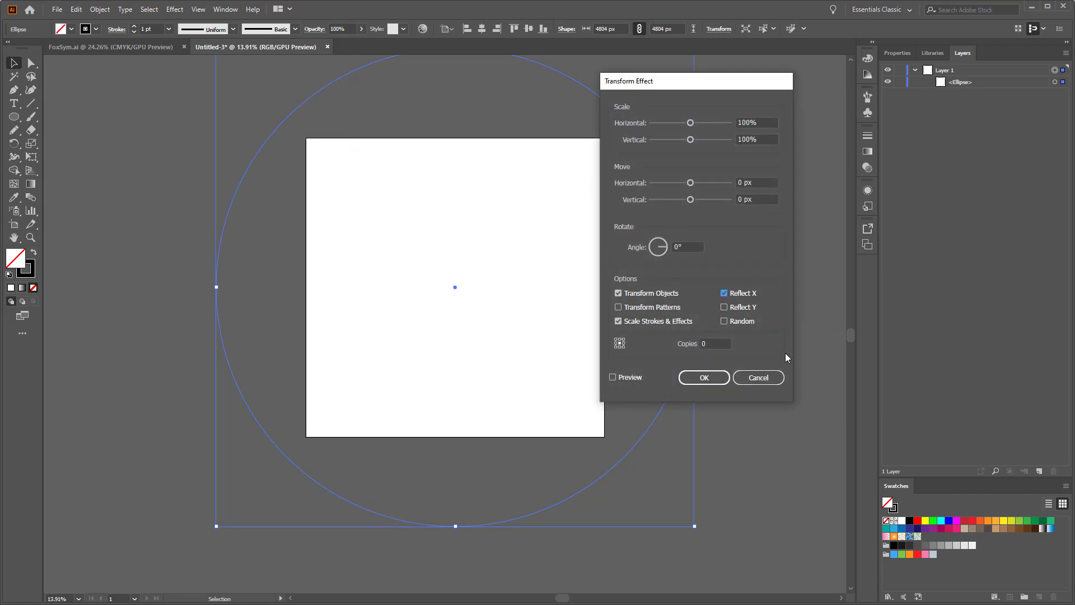
click(713, 343)
text(1)
click(711, 378)
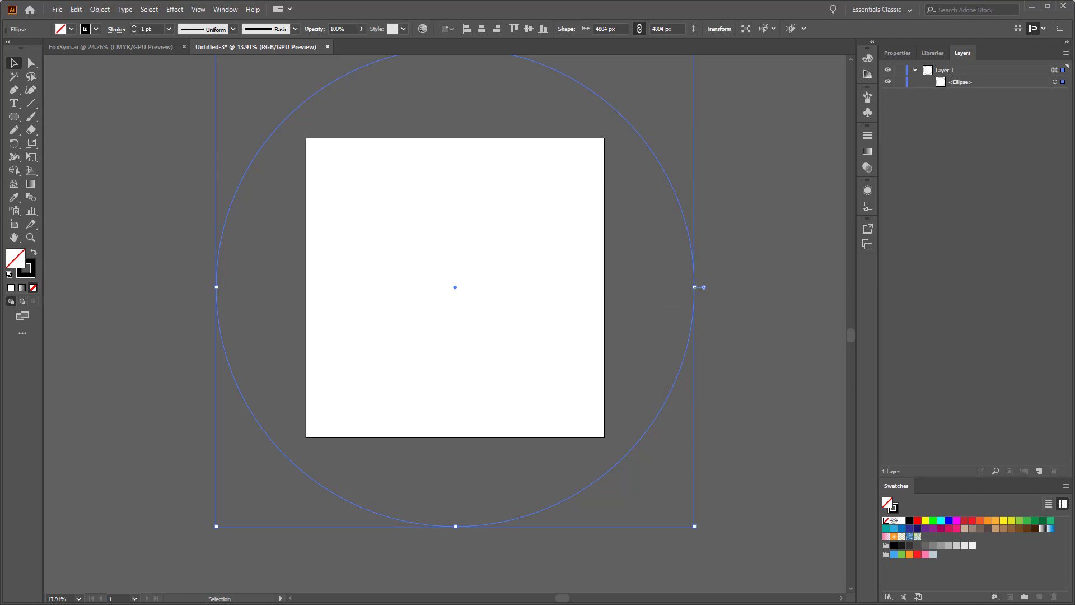
Paint three more curved Paintbrush strokes near the artboard centre.
click(31, 117)
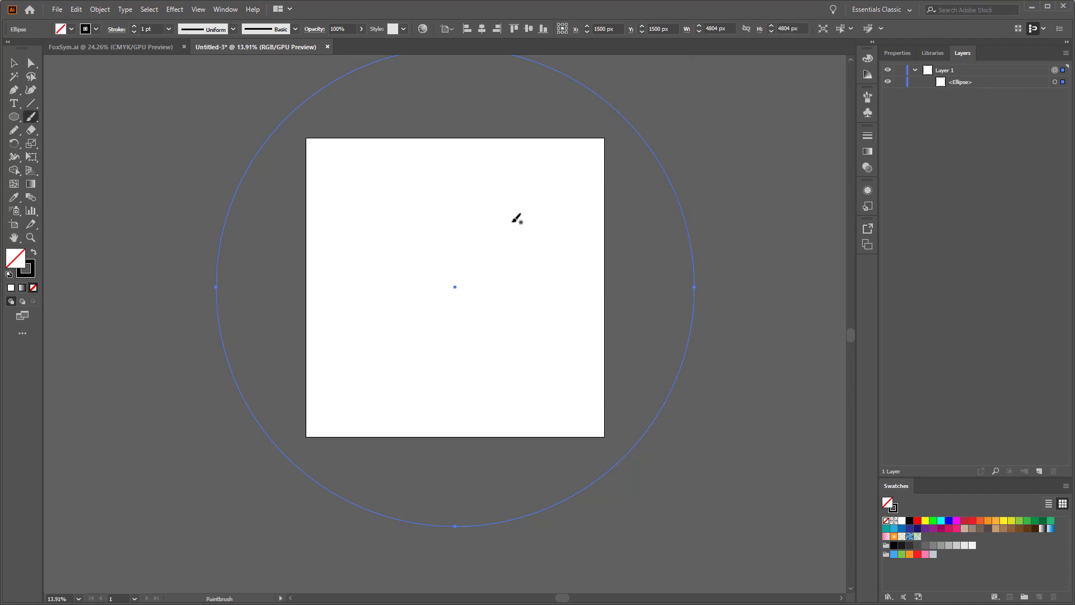
mouse_move(512, 221)
mouse_down()
mouse_move(493, 261)
mouse_move(507, 319)
mouse_up()
mouse_move(474, 213)
mouse_down()
mouse_move(470, 249)
mouse_move(479, 270)
mouse_move(507, 250)
mouse_move(520, 307)
mouse_up()
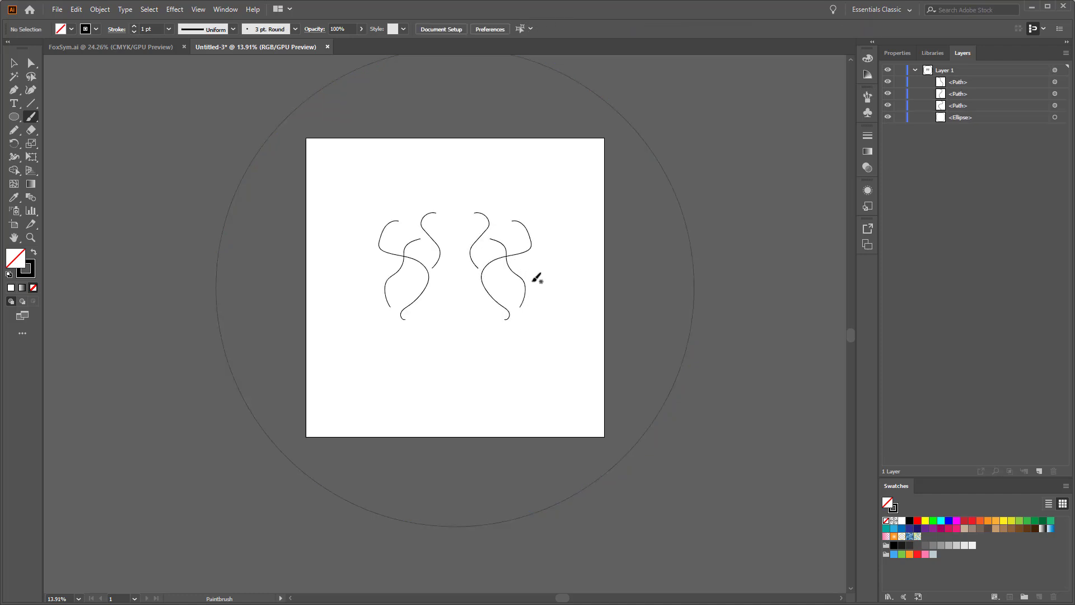
drag(531, 259, 532, 308)
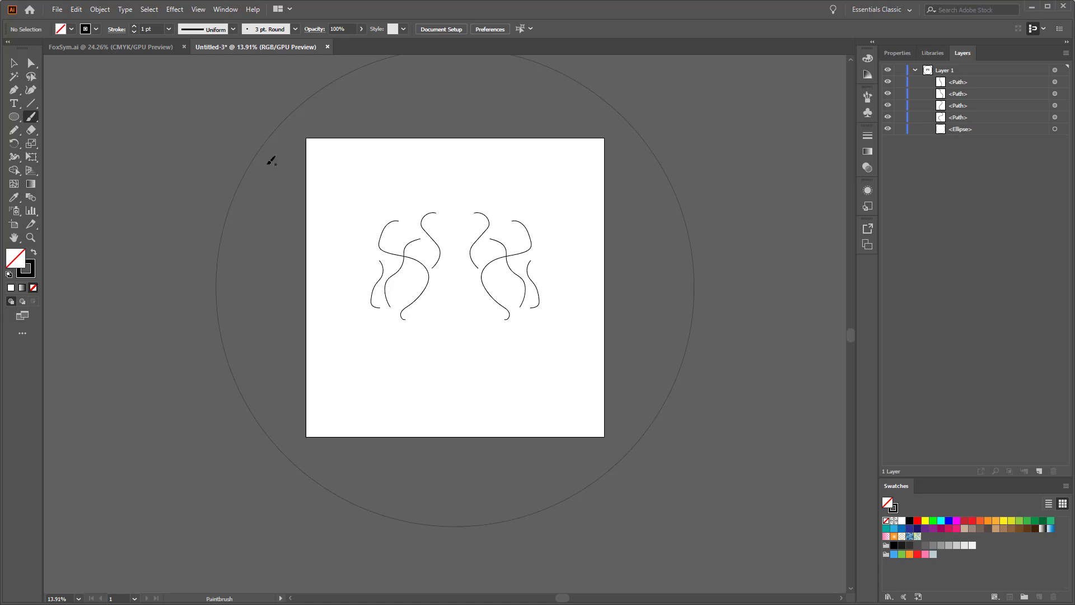
Select all the strokes and the circle, then zoom in on the strokes.
click(14, 63)
mouse_move(341, 200)
mouse_down()
mouse_move(412, 318)
mouse_move(423, 305)
mouse_move(401, 293)
mouse_move(449, 328)
mouse_up()
key(ctrl+a)
key(z)
drag(458, 272, 458, 272)
click(14, 63)
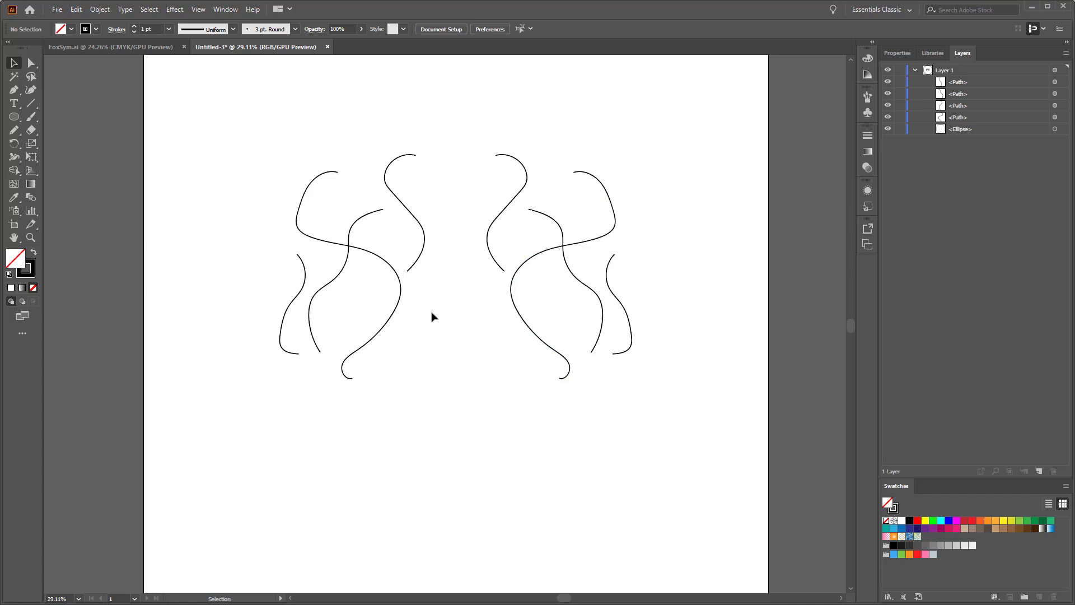
Zoom out to the whole circle and undo the brush strokes.
key(z)
drag(493, 320, 401, 305)
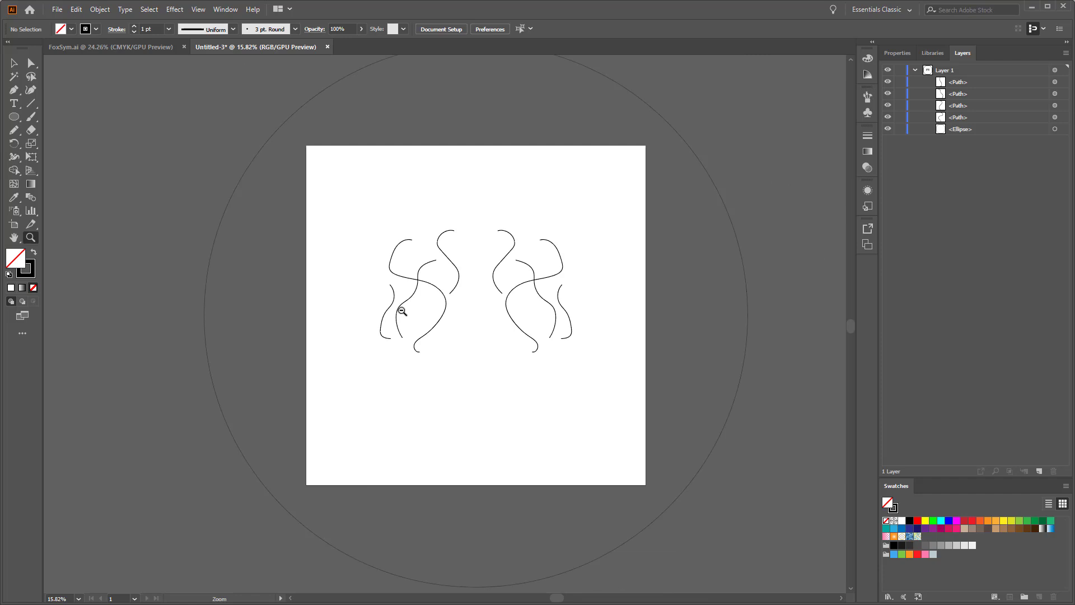
drag(511, 328, 482, 310)
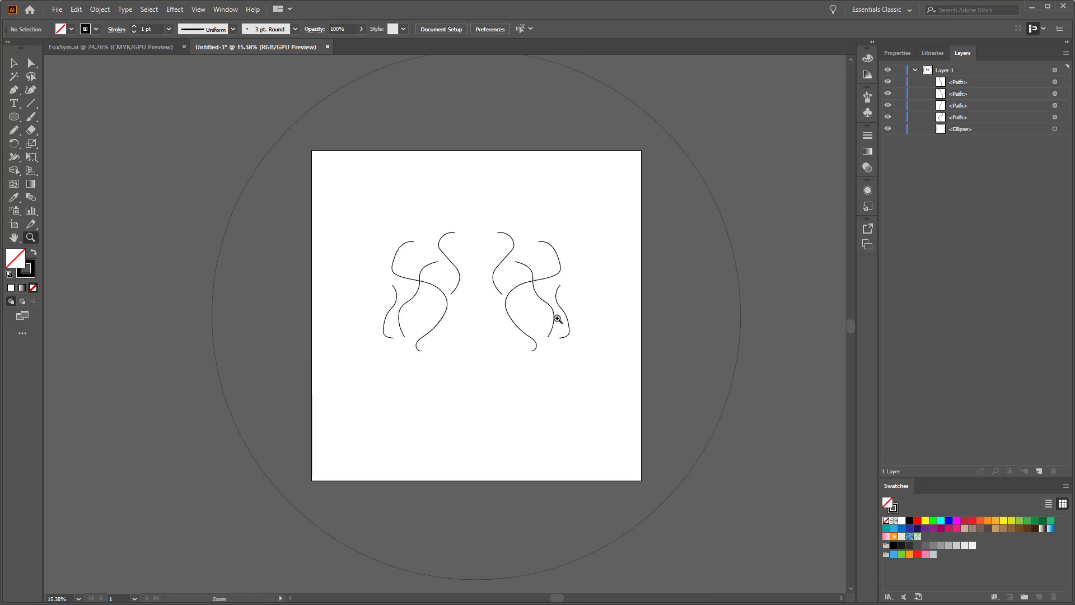
key(ctrl+z)
key(ctrl+z)
key(ctrl+z)
key(ctrl+z)
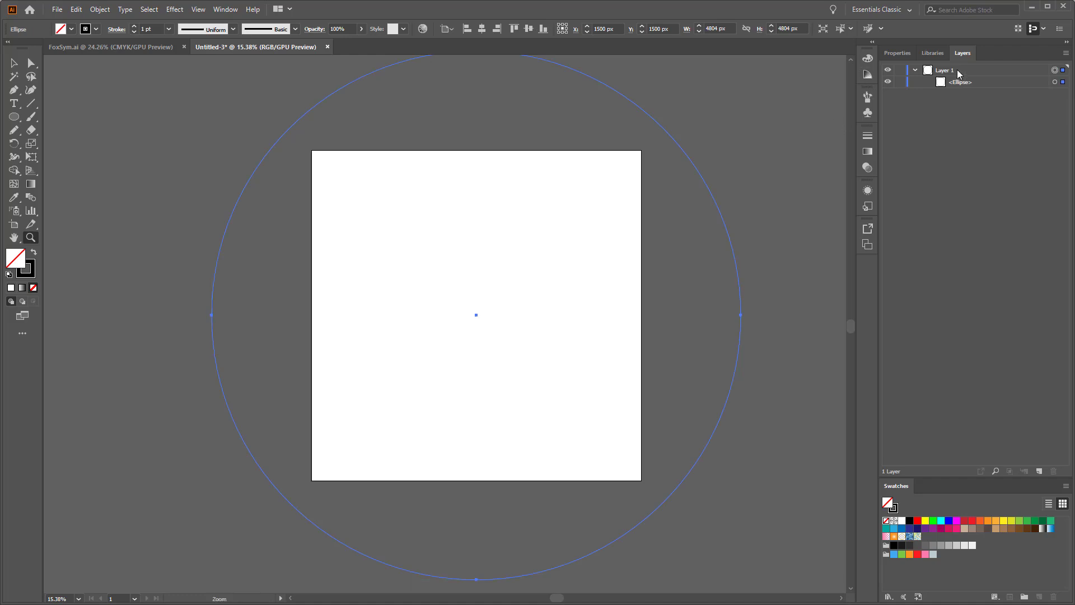
Target the circle in Layer 1 to view its 1 pt stroke and no fill.
click(1014, 75)
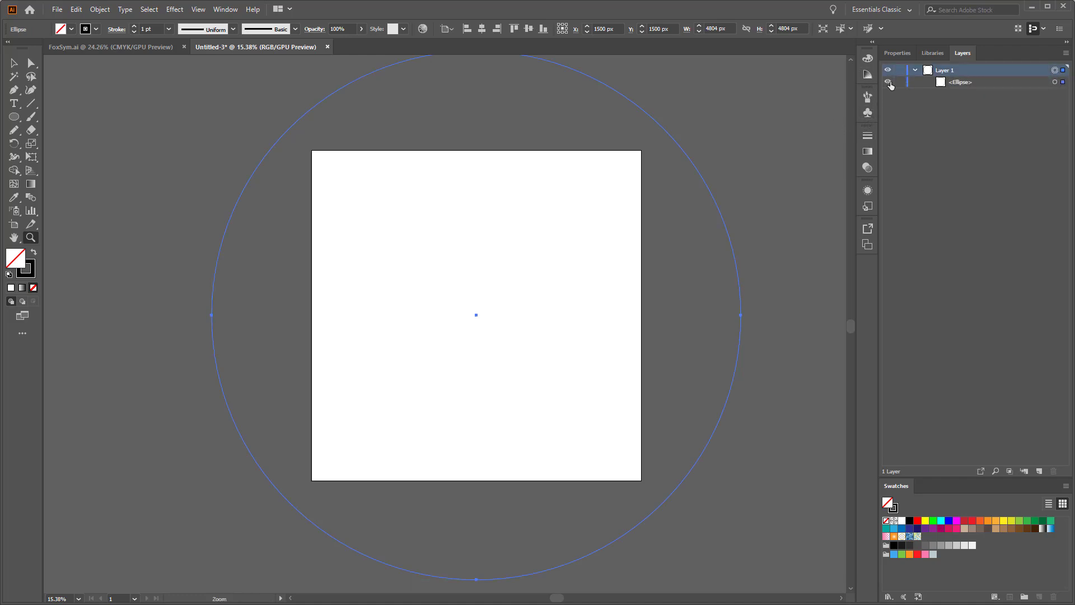
click(867, 191)
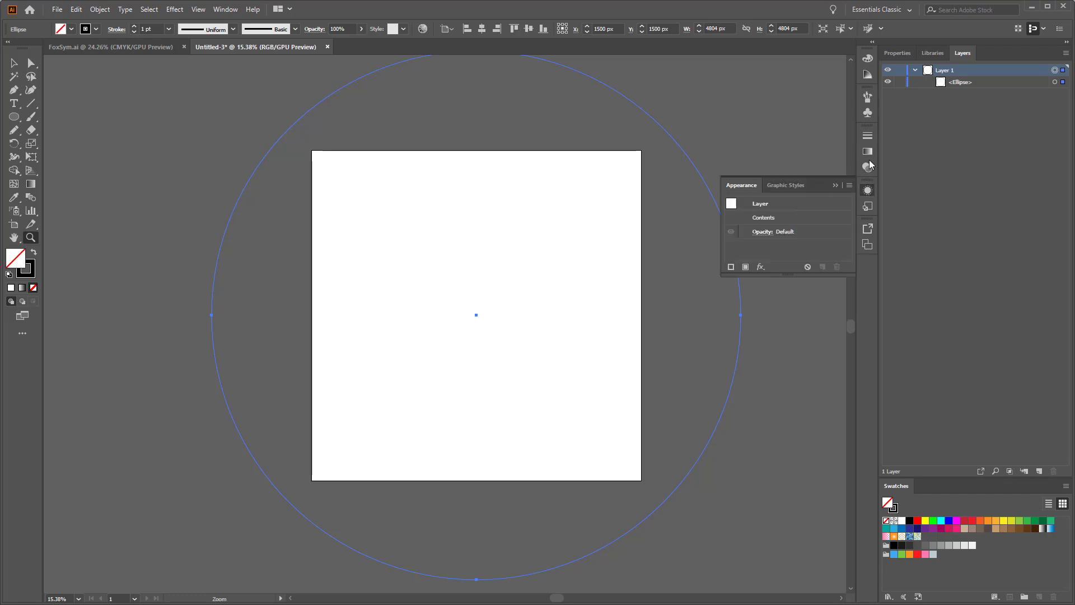
click(1000, 110)
click(1037, 73)
click(1054, 82)
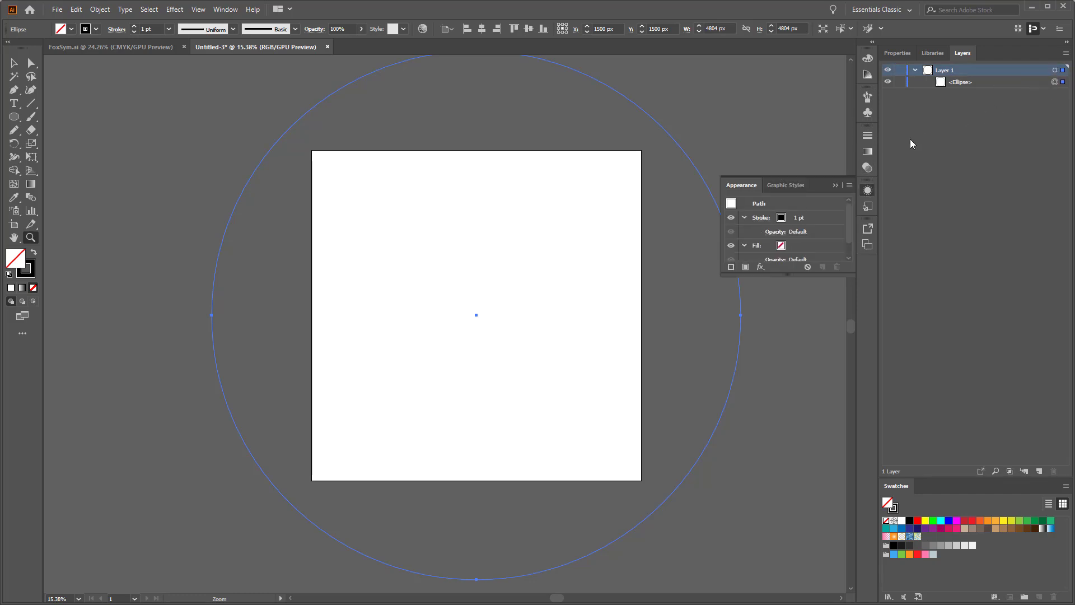
Draw a closed, curved flame shape with the Pen tool right of centre.
click(835, 185)
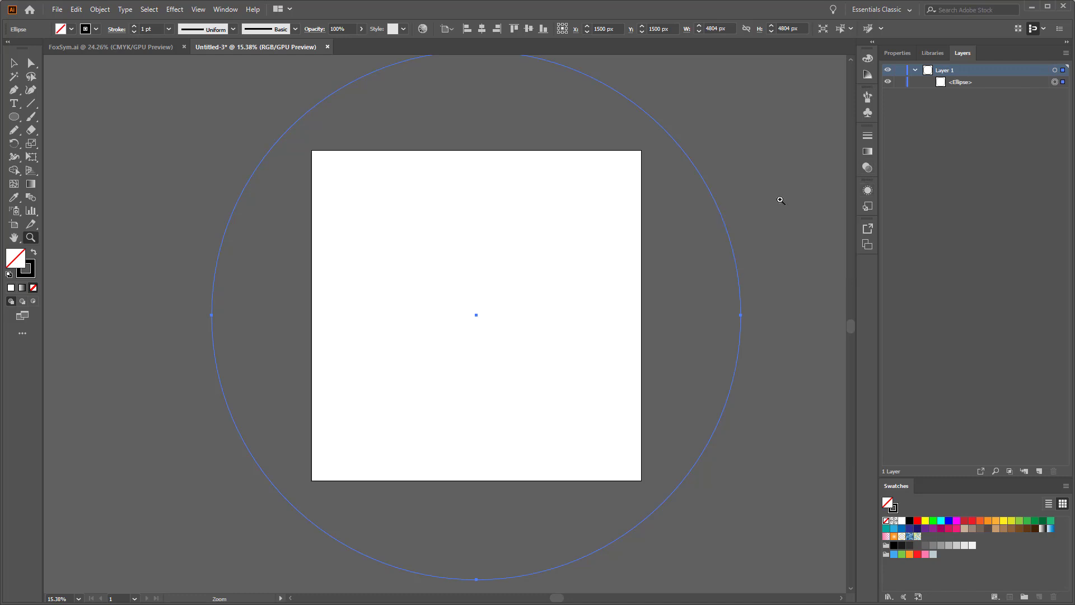
click(14, 90)
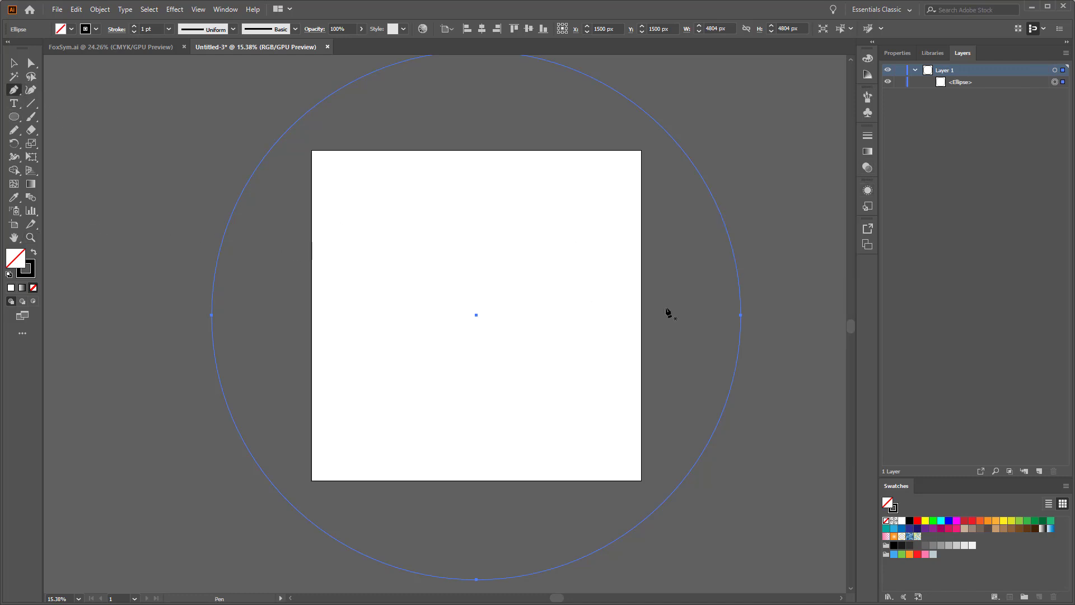
click(508, 276)
drag(562, 241, 567, 217)
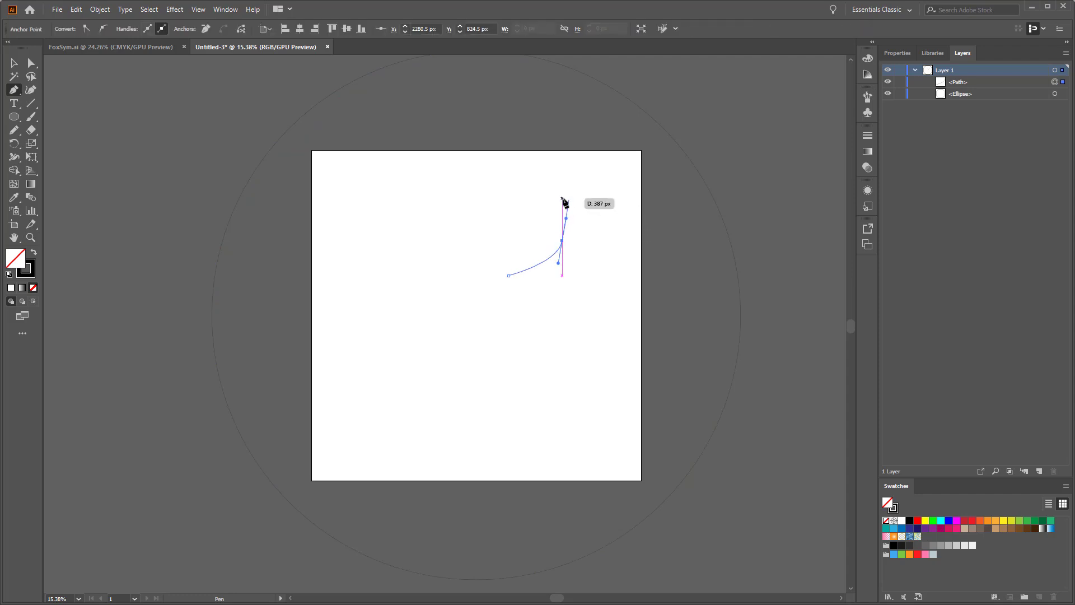
click(554, 197)
drag(611, 244, 611, 290)
drag(547, 351, 494, 355)
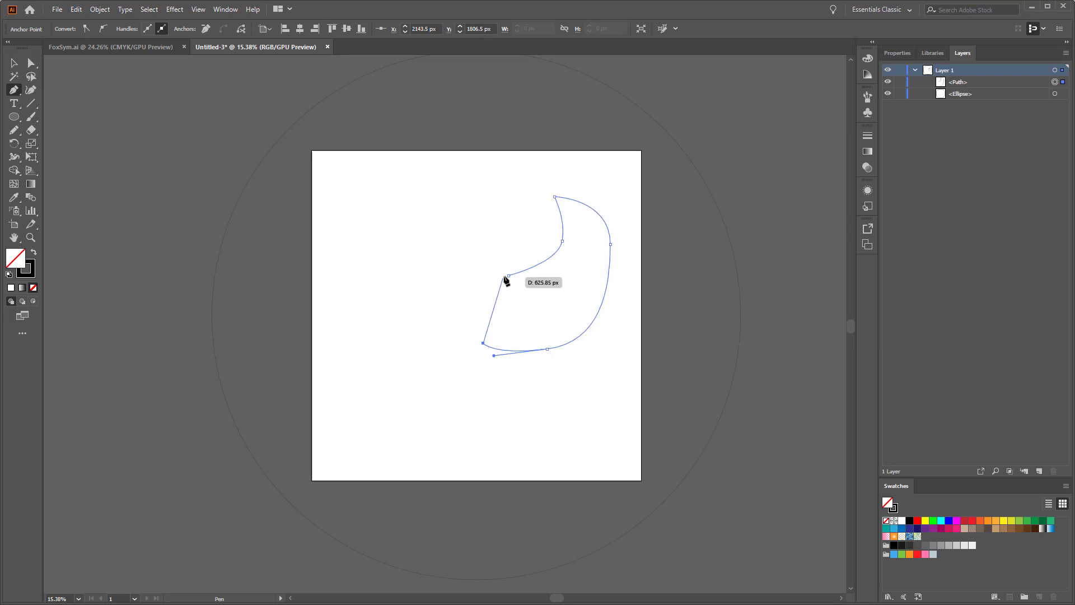
click(508, 275)
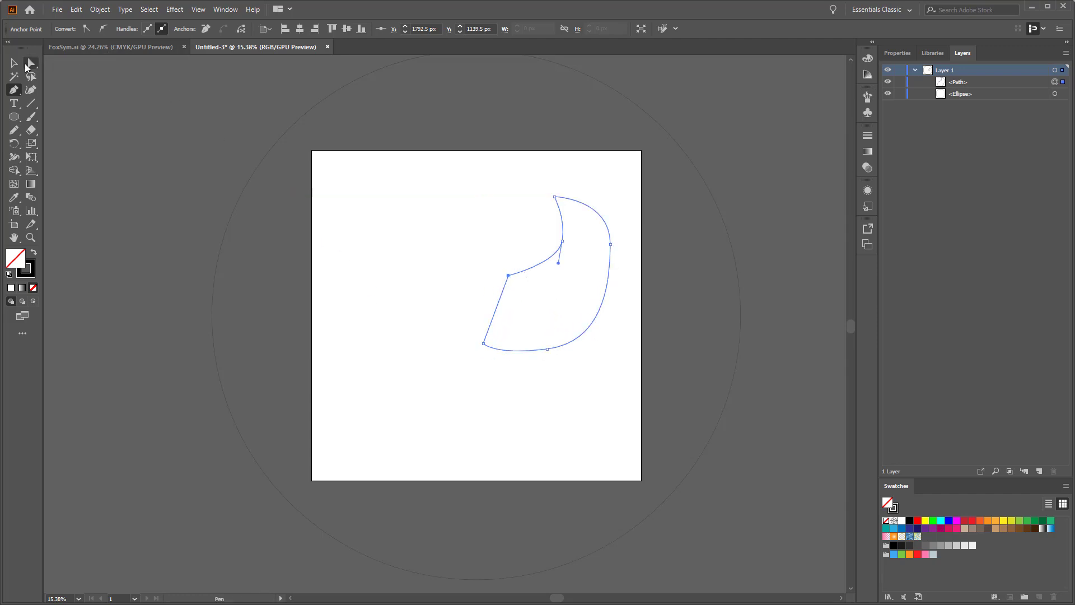
Select the flame shape and fill it with teal.
click(14, 63)
click(146, 132)
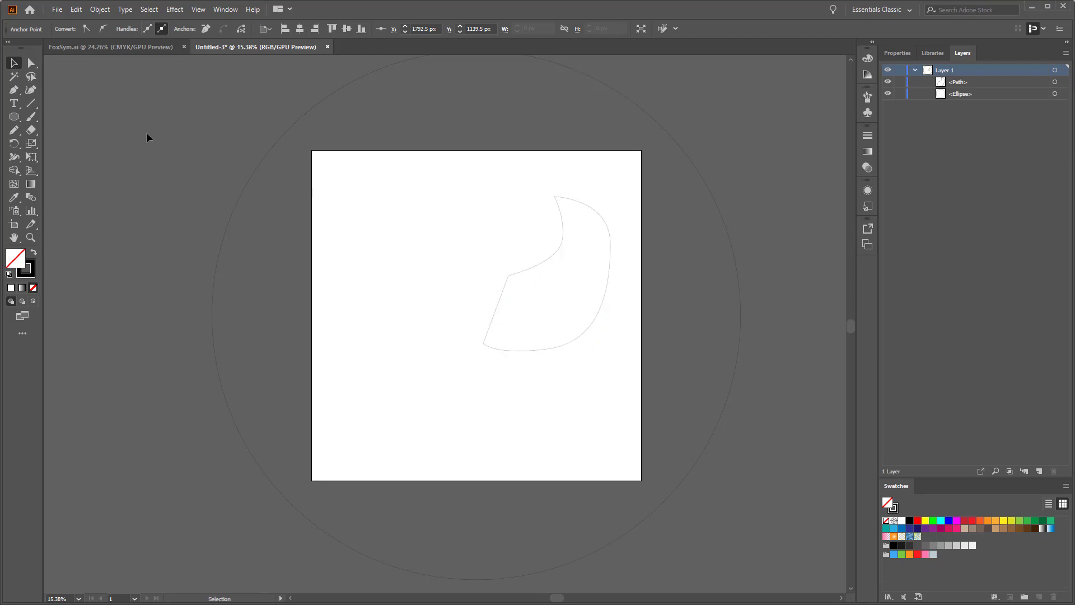
click(564, 245)
click(71, 29)
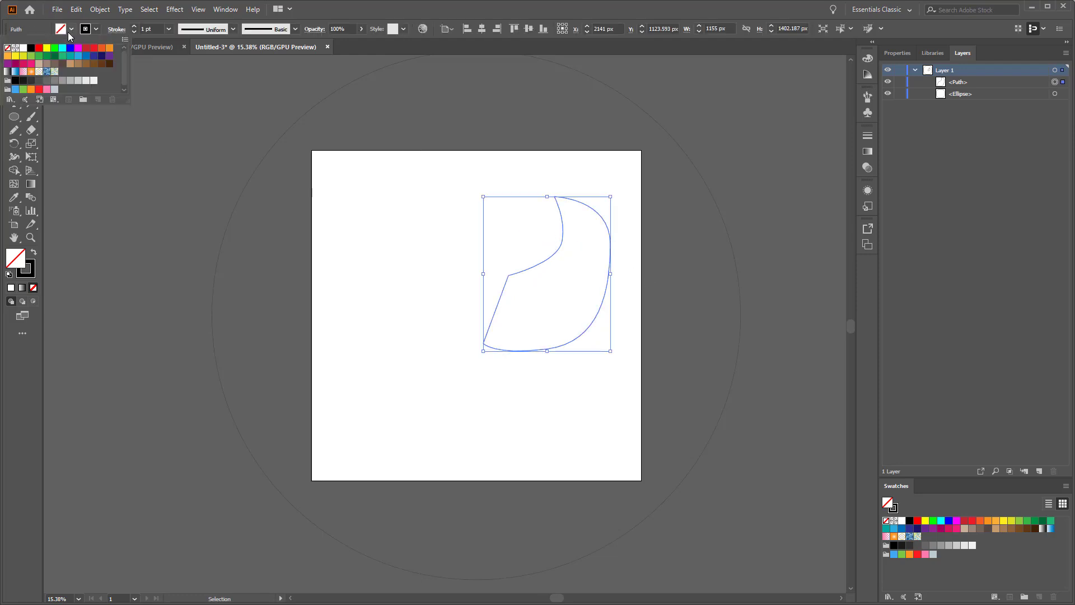
click(70, 57)
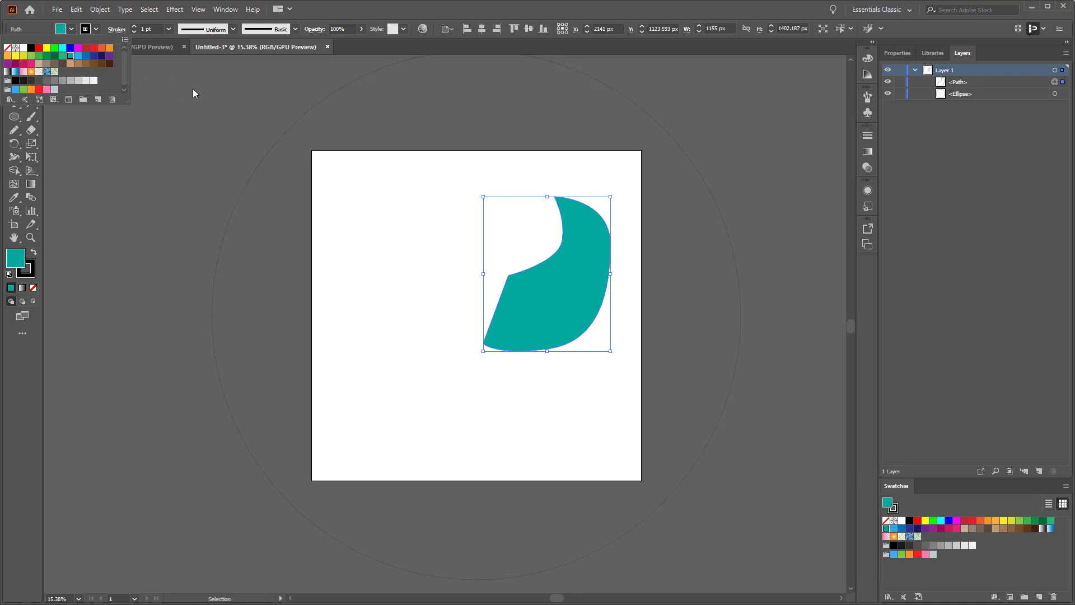
key(Escape)
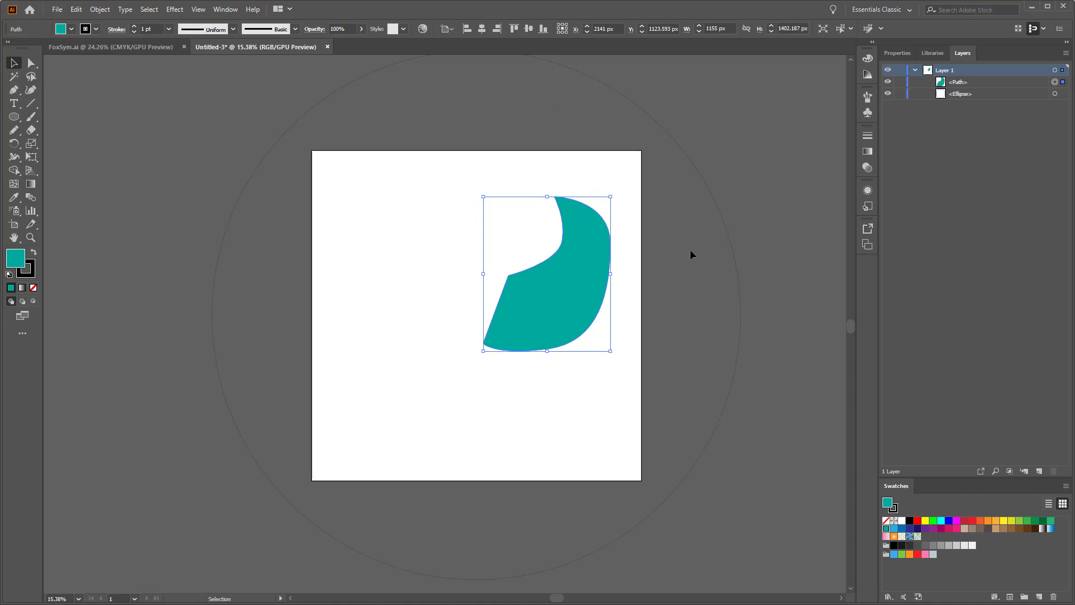
click(688, 248)
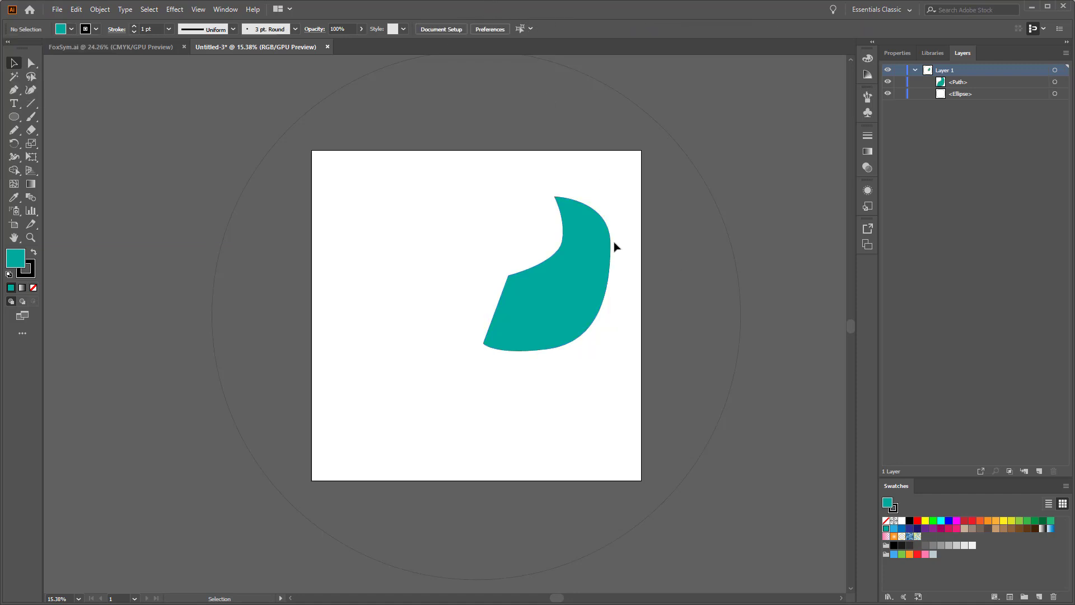
click(584, 248)
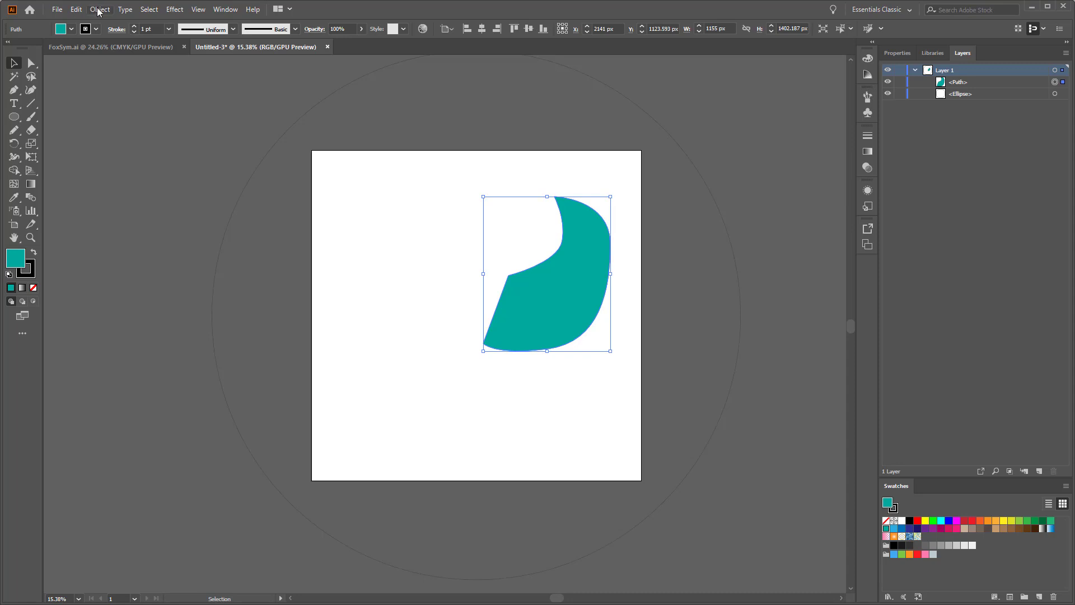
click(76, 10)
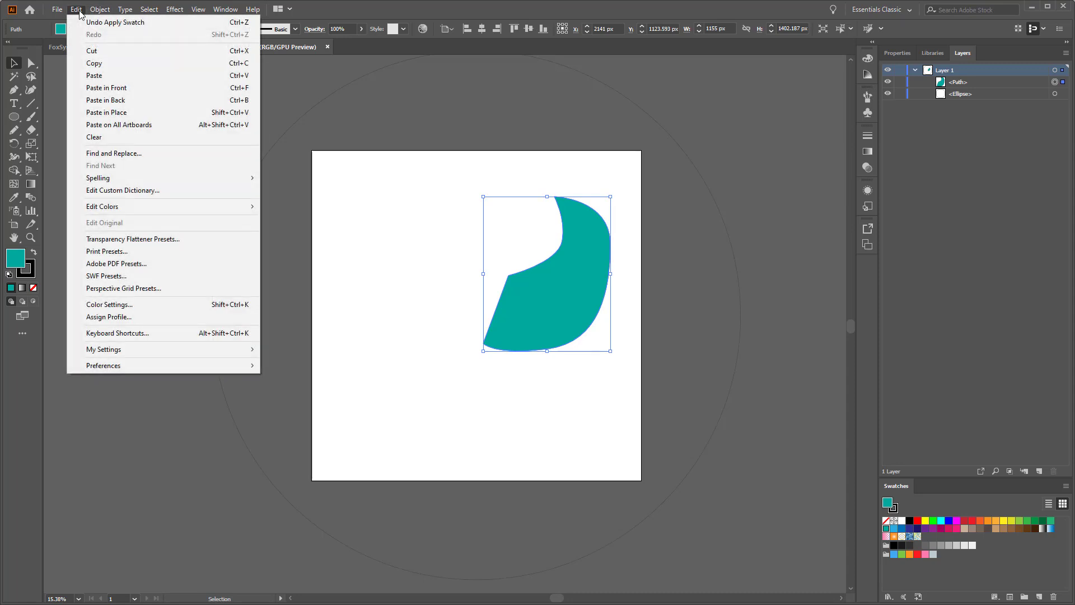
mouse_move(99, 9)
mouse_move(129, 22)
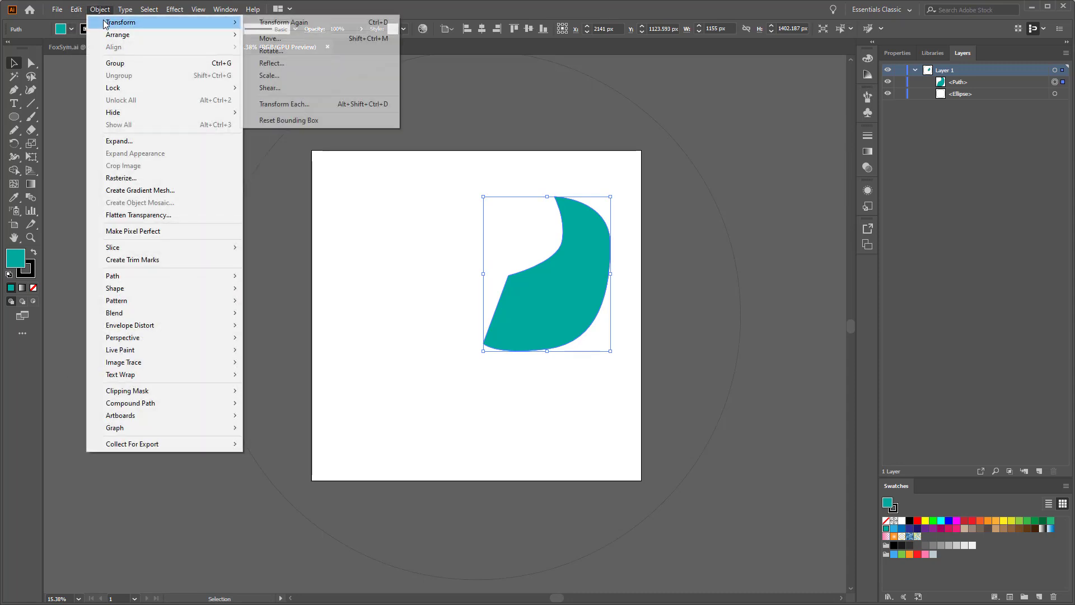
click(309, 62)
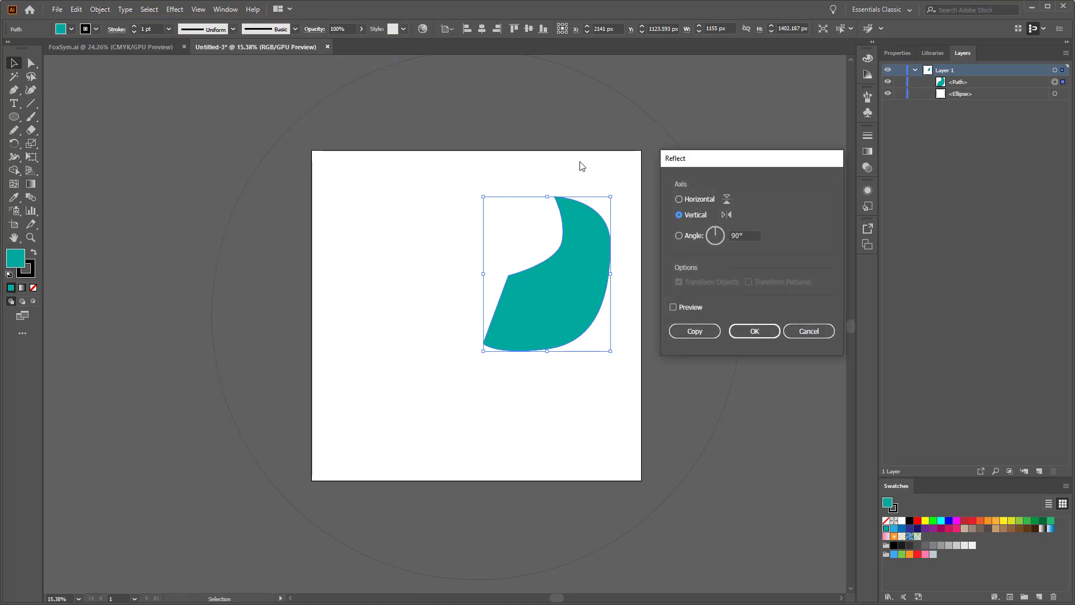
click(675, 308)
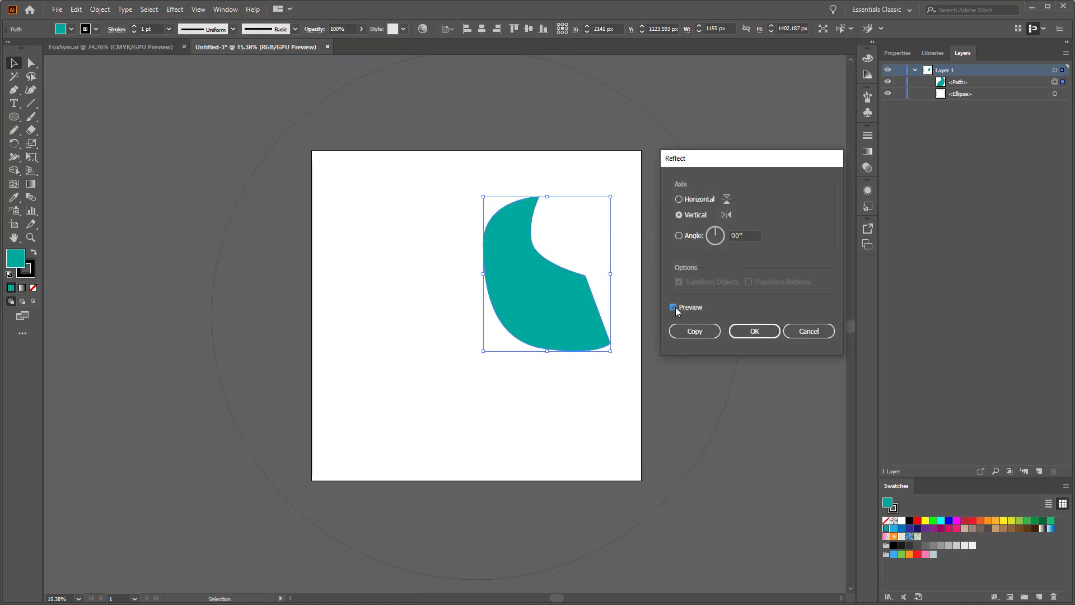
click(674, 307)
click(675, 307)
click(675, 307)
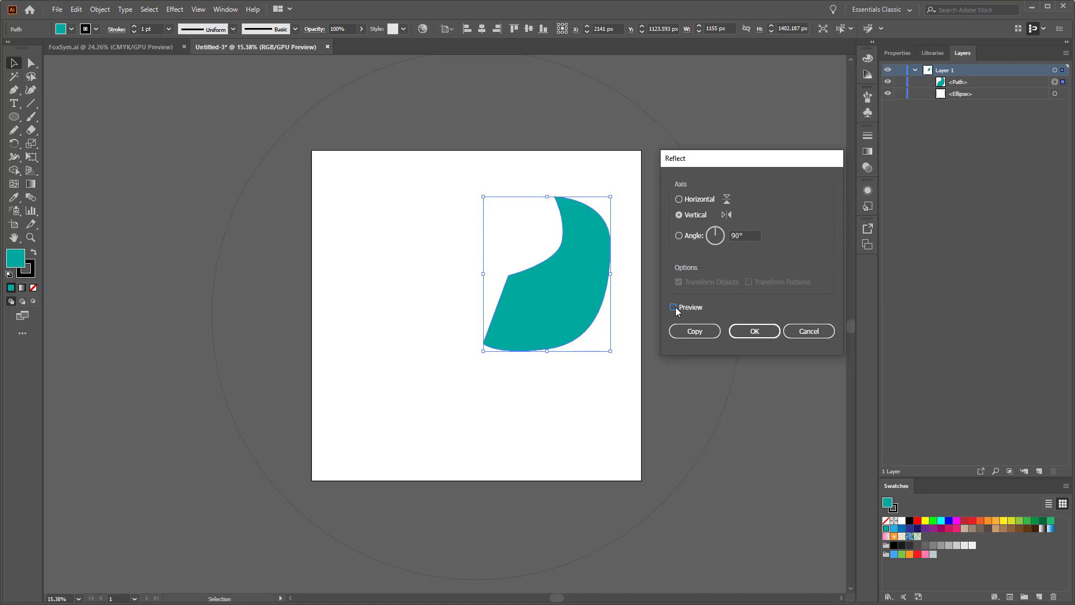
click(675, 308)
click(675, 308)
Reflect a vertical copy of the teal shape together with the large circle.
click(809, 331)
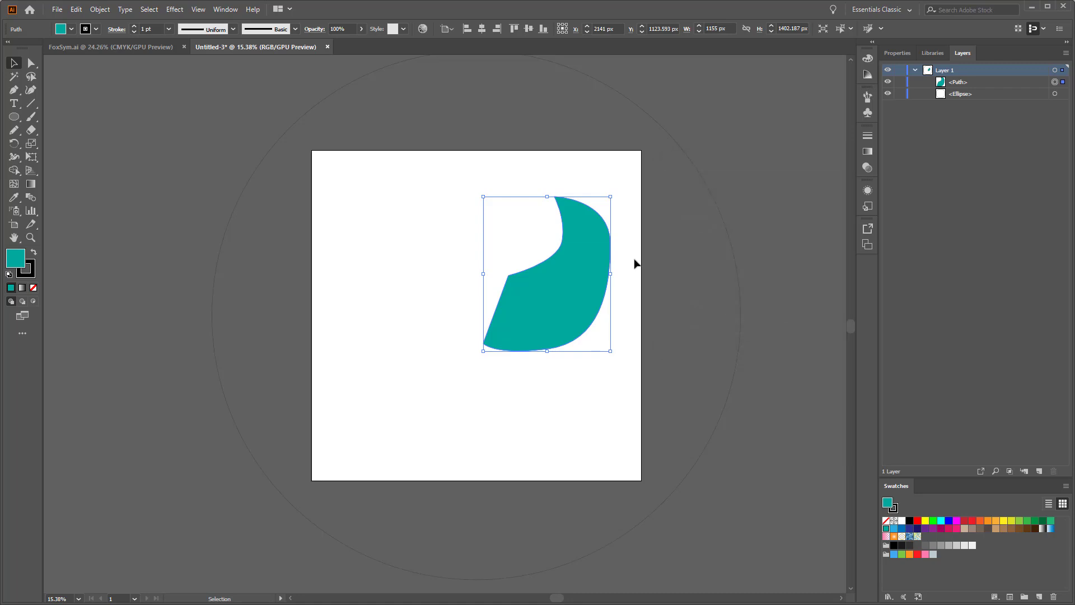
shift+click(712, 261)
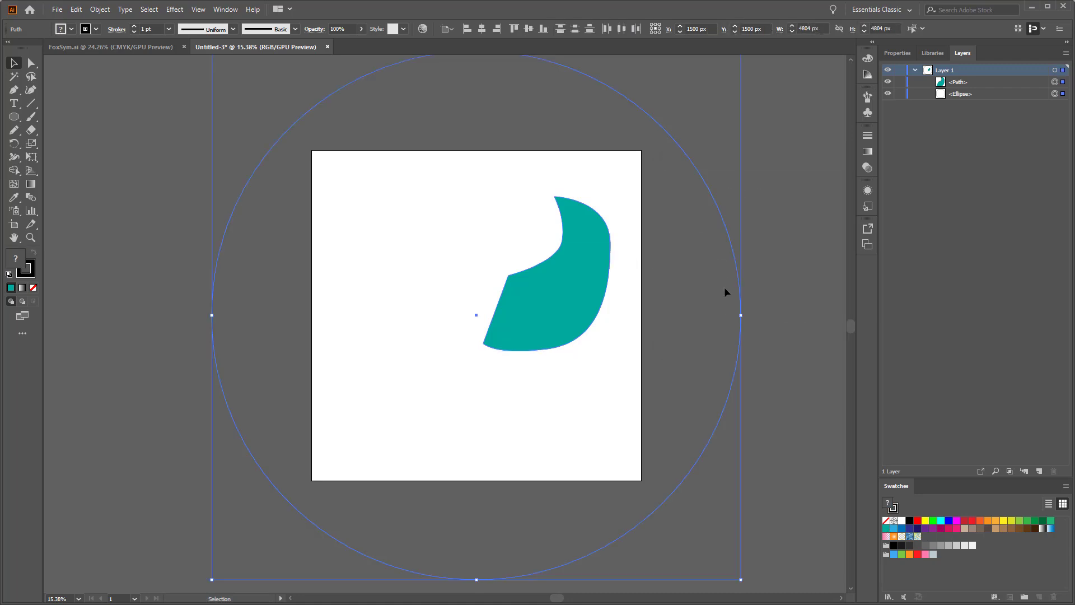
click(98, 10)
mouse_move(140, 22)
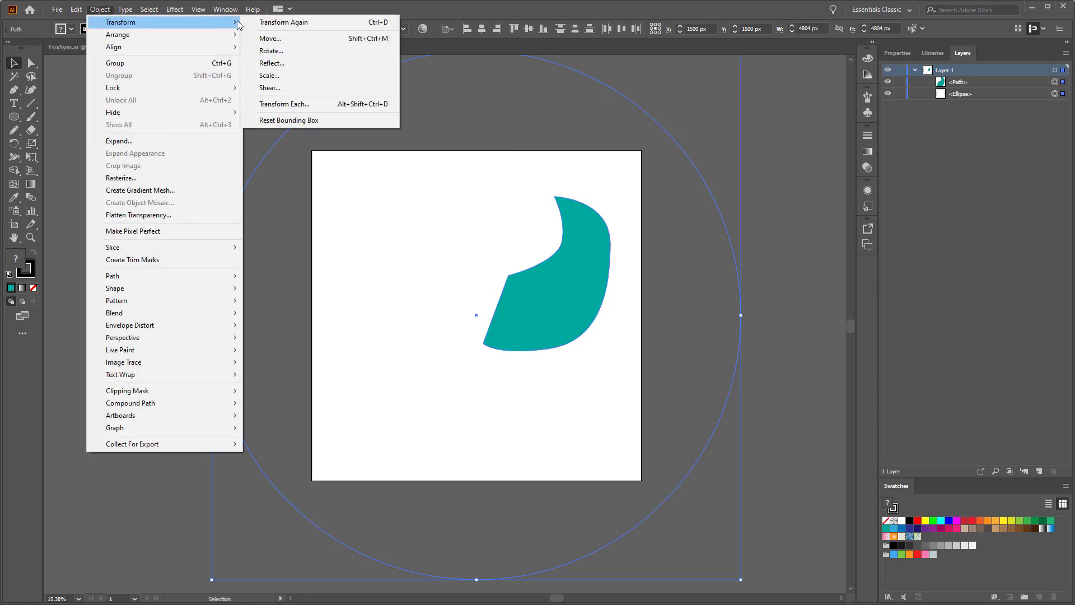
click(297, 65)
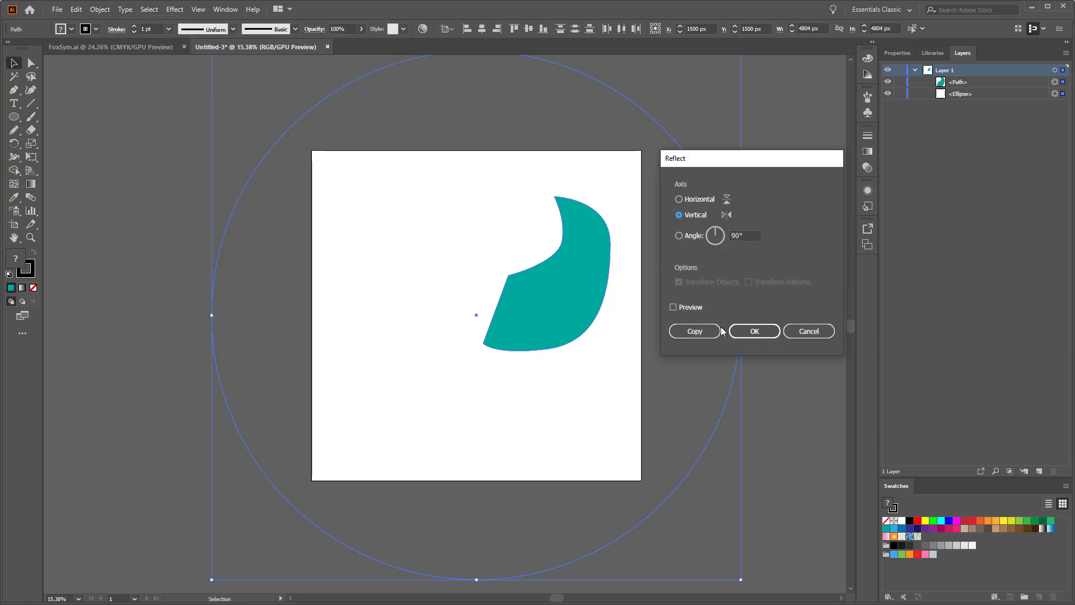
click(684, 307)
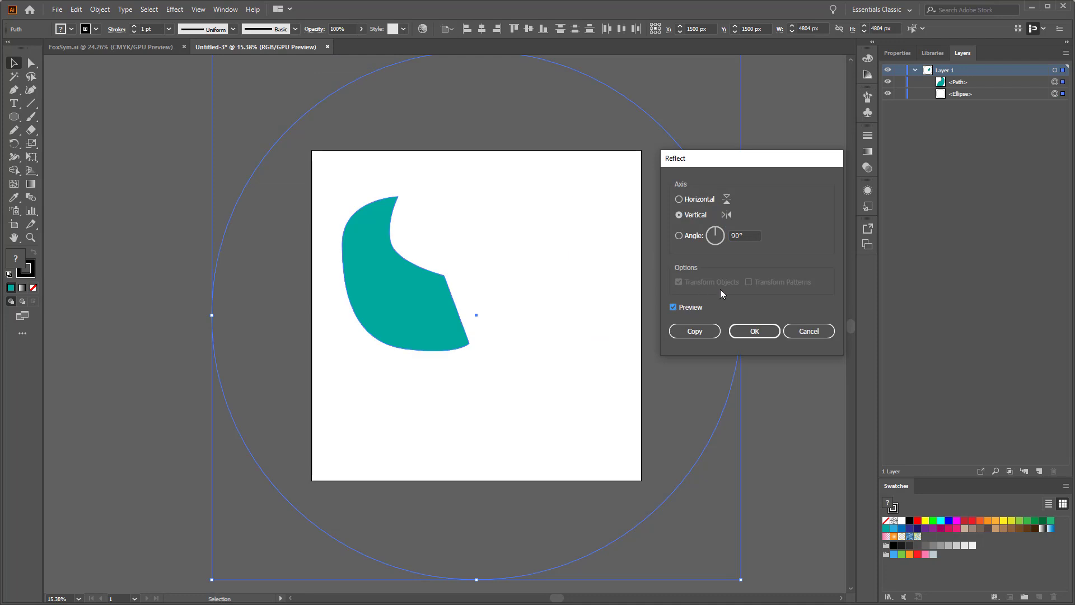
click(694, 332)
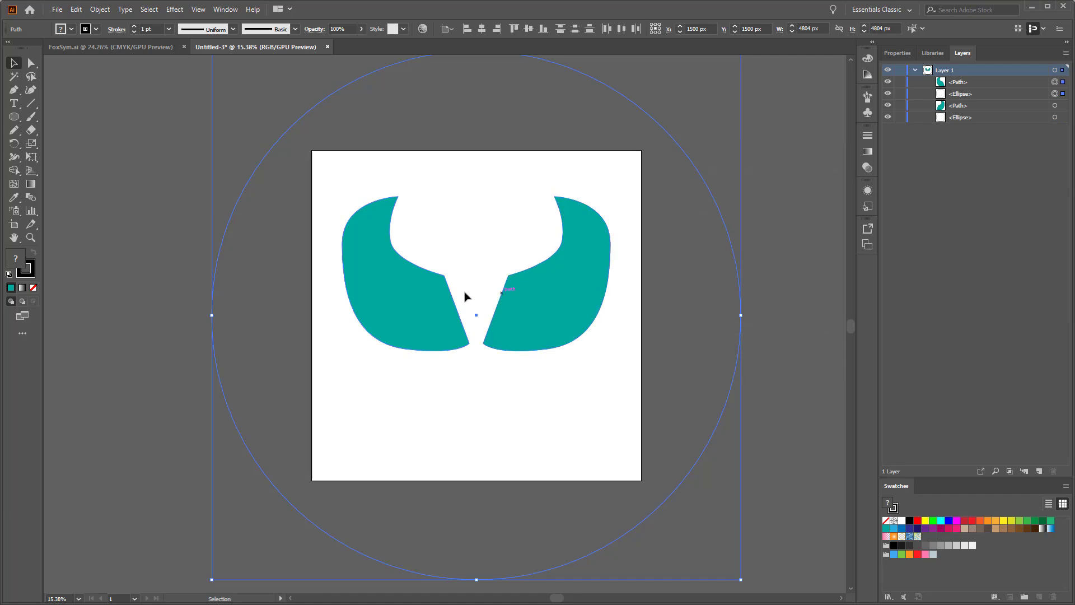
Select the upper <Ellipse> in Layers and delete the duplicate circle.
click(274, 269)
click(404, 289)
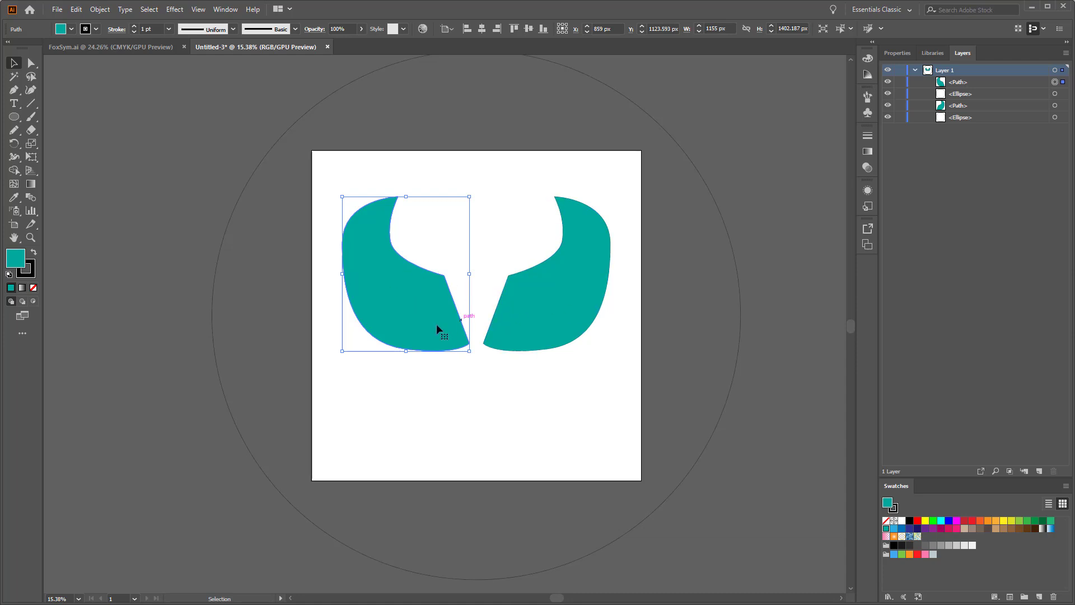
click(579, 286)
click(696, 233)
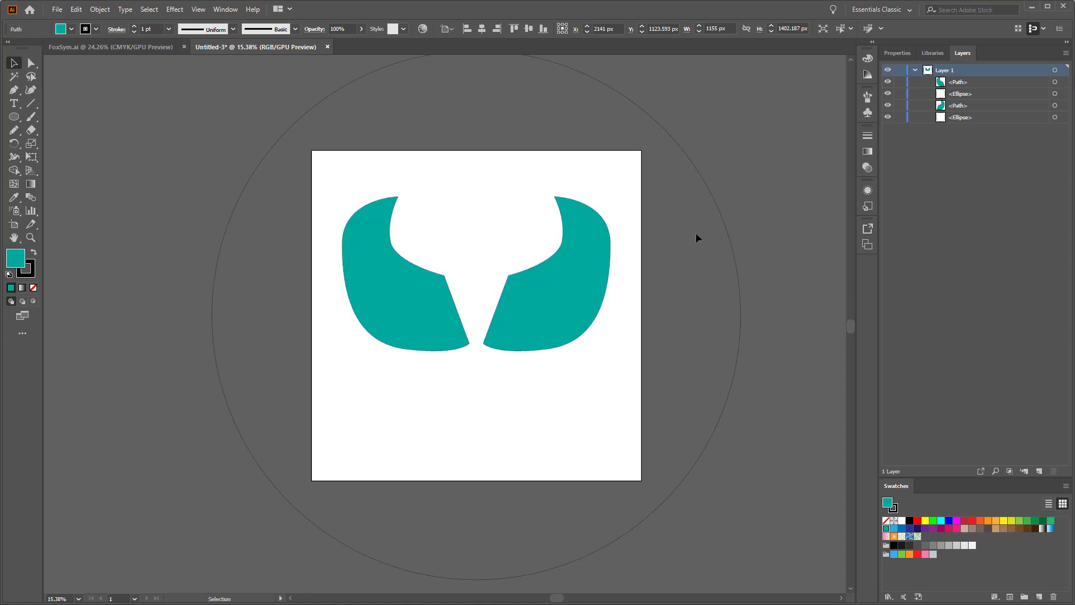
click(706, 182)
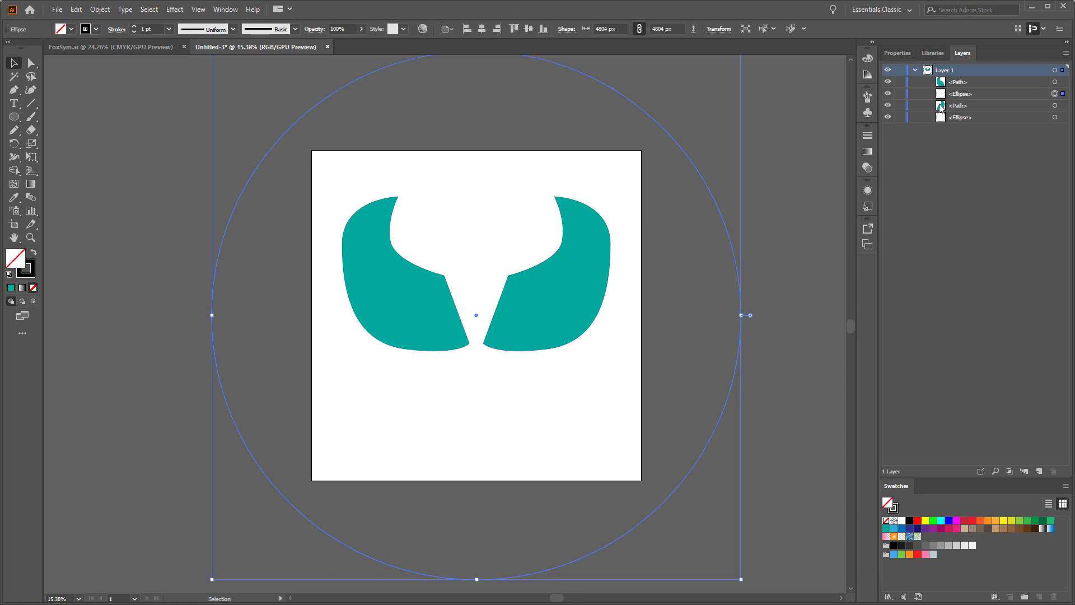
click(956, 95)
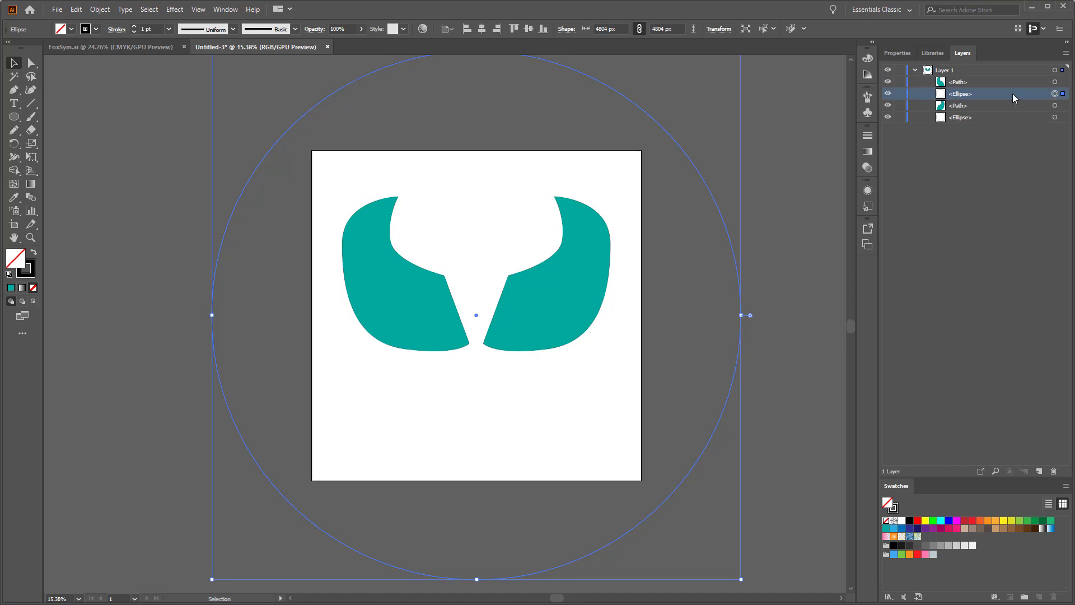
click(1002, 117)
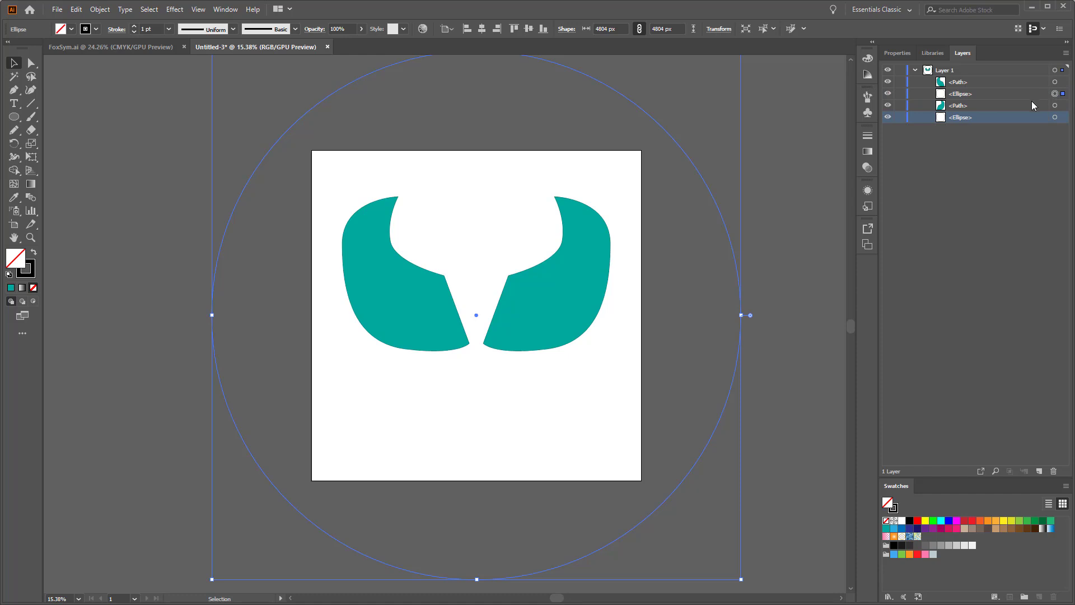
key(Delete)
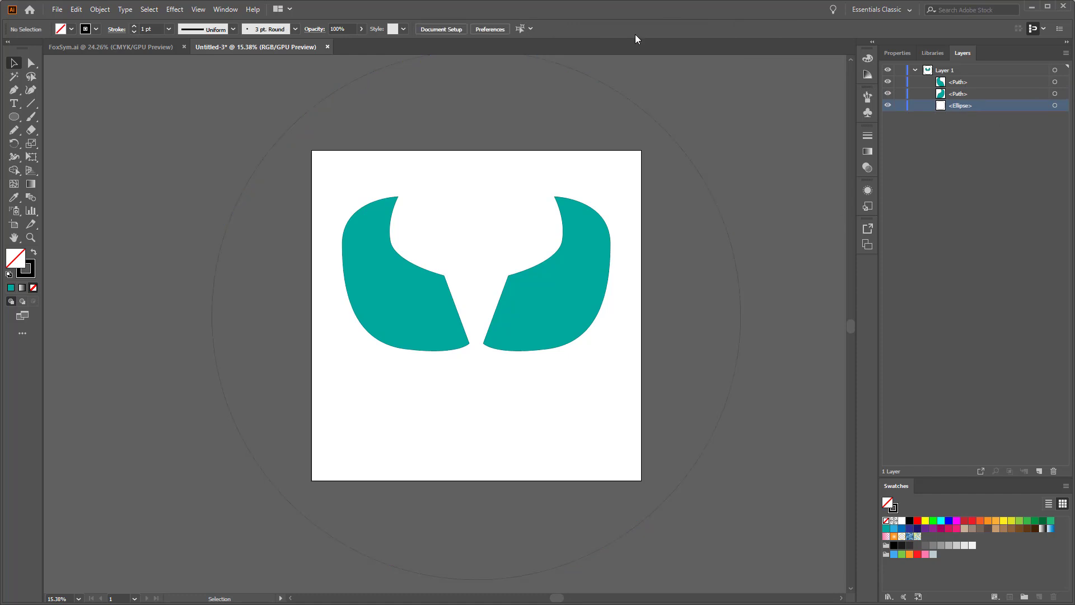
Switch to FoxSym.ai and zoom in on the fox's head.
click(88, 48)
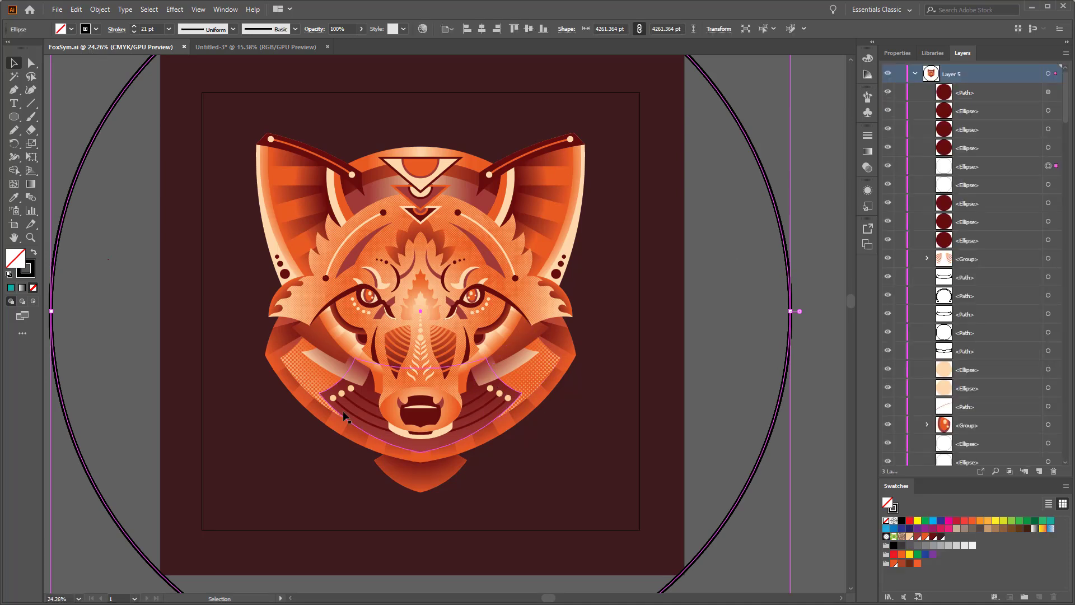
key(z)
drag(297, 456, 250, 449)
key(space)
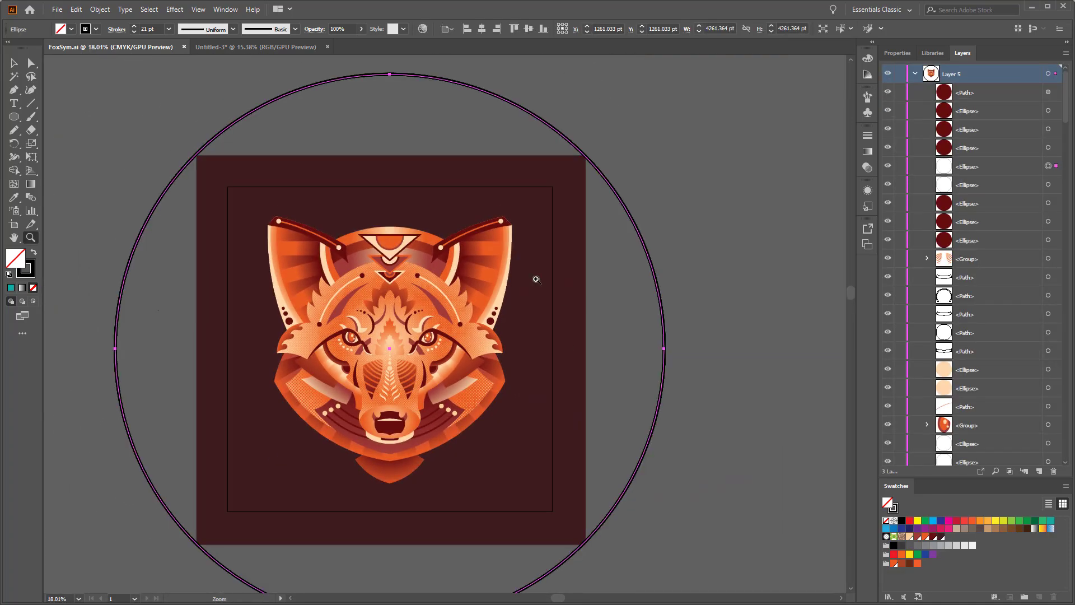
drag(497, 328, 566, 285)
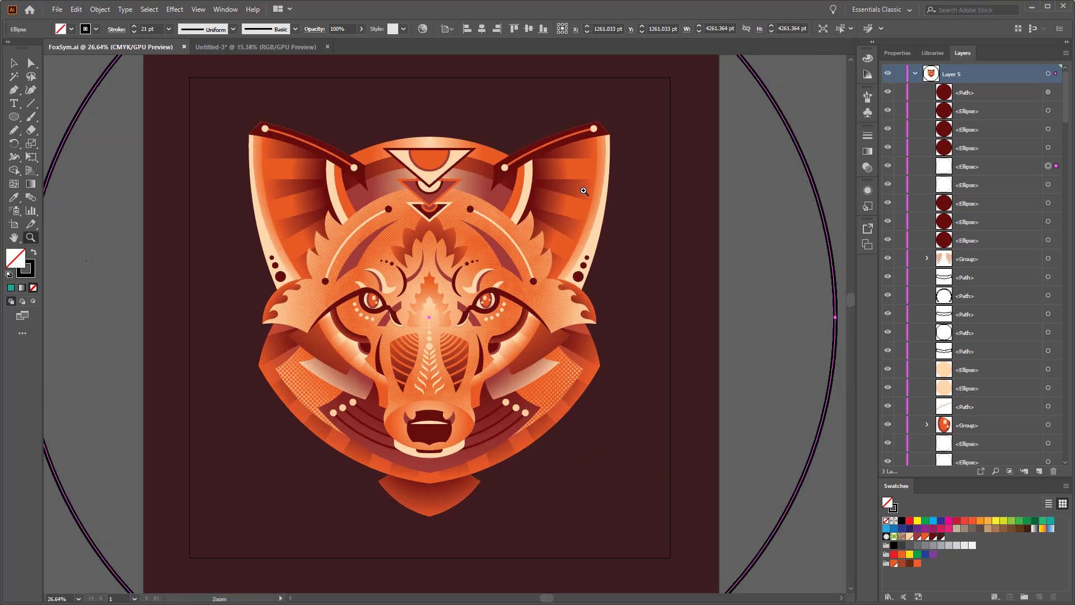
Move the right ear's stripes out beside the fox.
key(v)
click(571, 210)
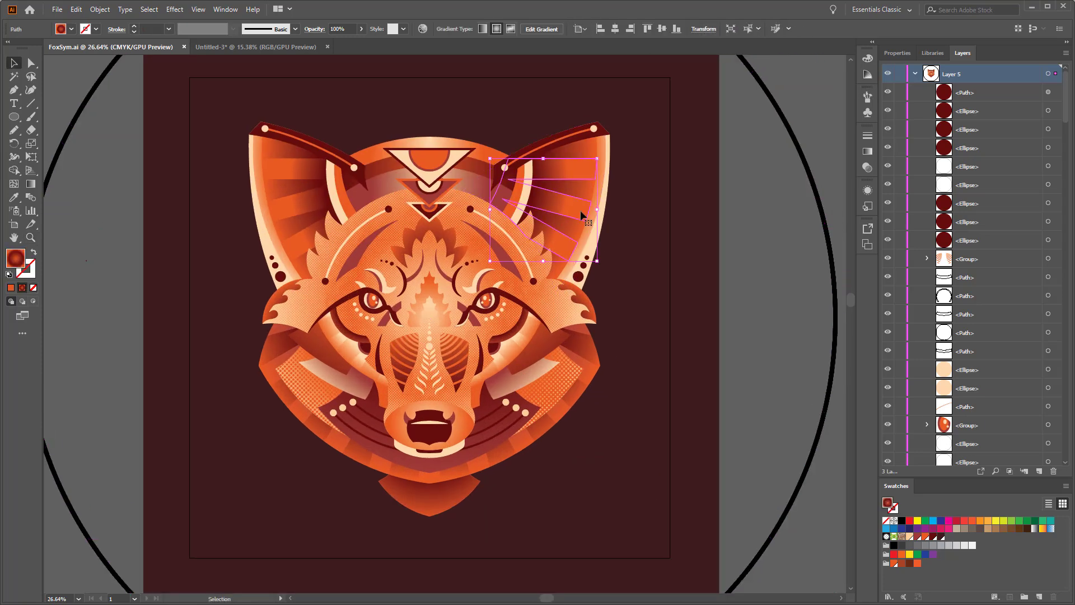
drag(560, 210, 677, 218)
drag(672, 360, 654, 366)
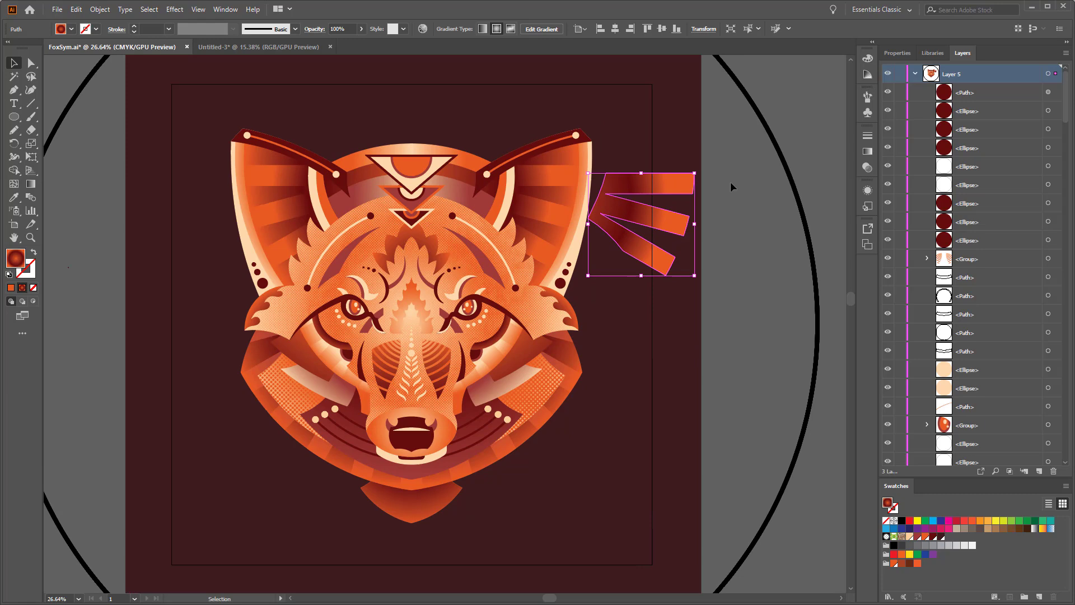
Reflect a copy of the stripes with the big circle, then undo it.
shift+click(763, 125)
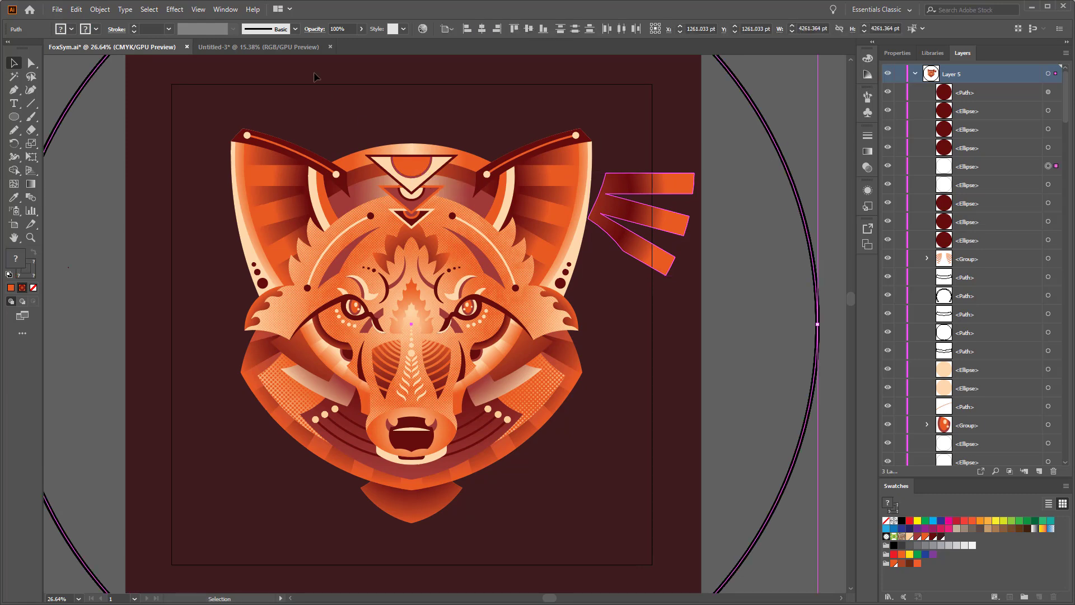
click(99, 9)
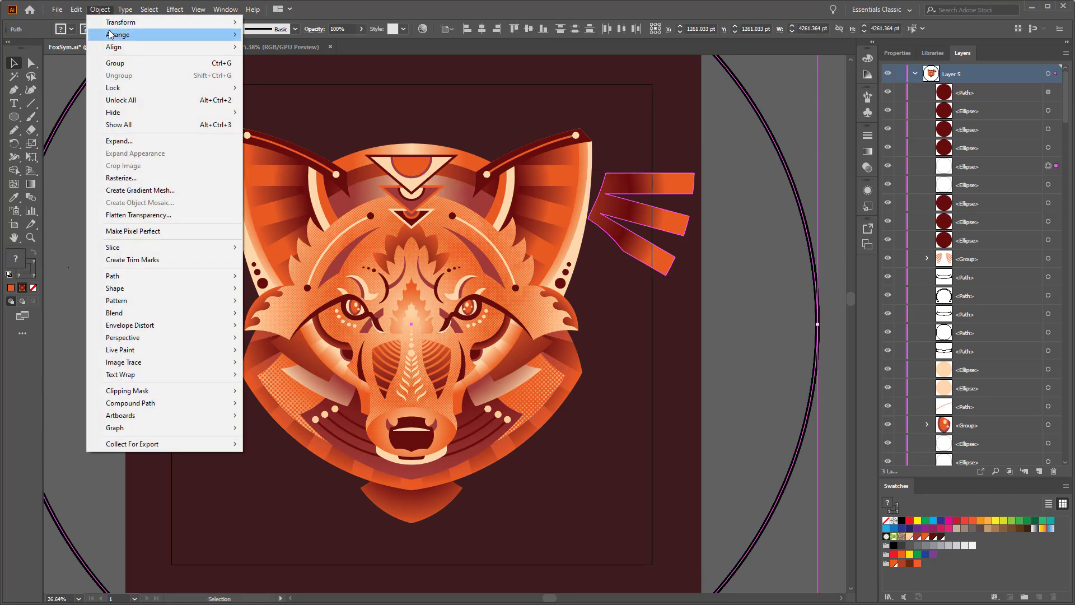
mouse_move(114, 25)
click(271, 63)
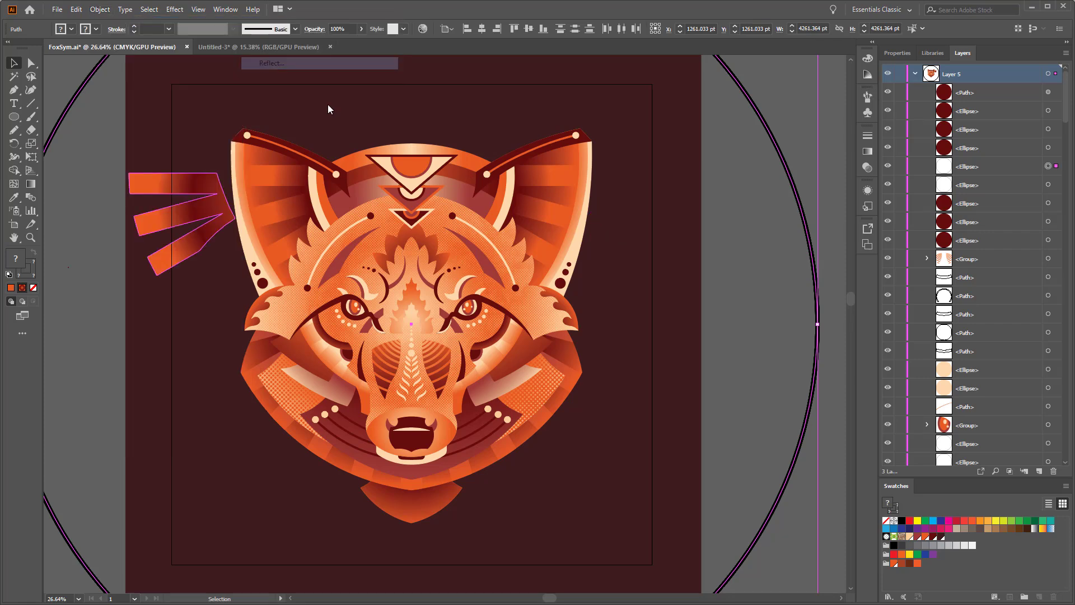
click(695, 331)
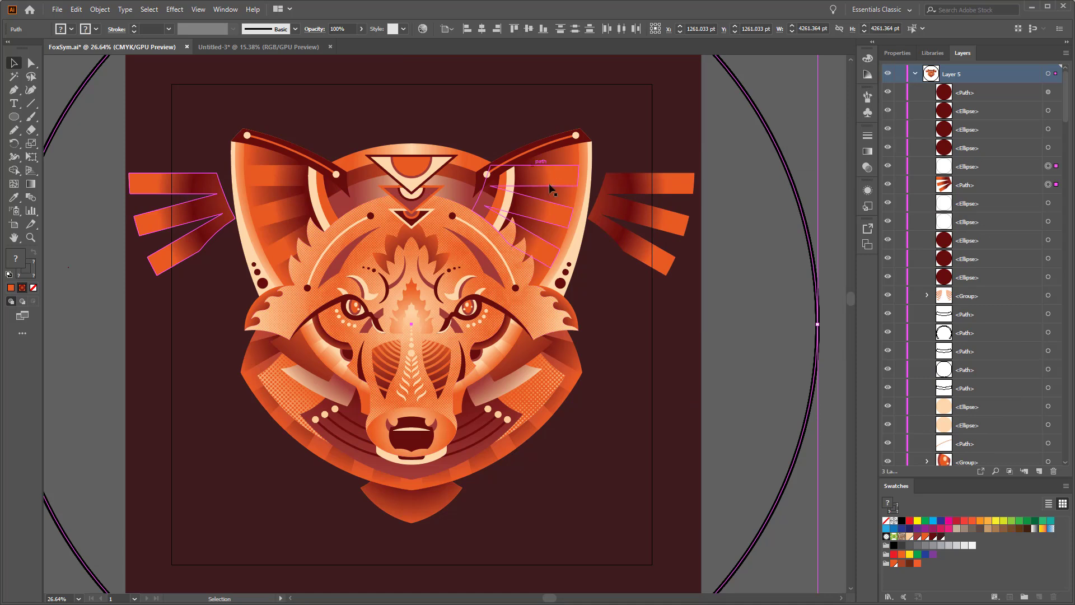
click(167, 250)
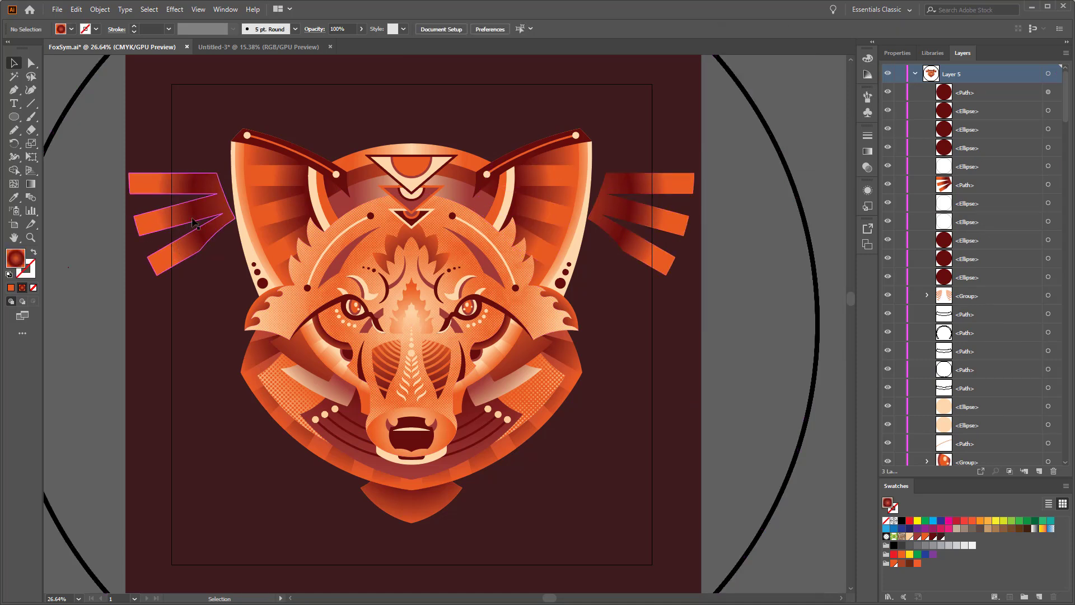
key(ctrl+z)
key(ctrl+z)
key(ctrl+z)
key(ctrl+z)
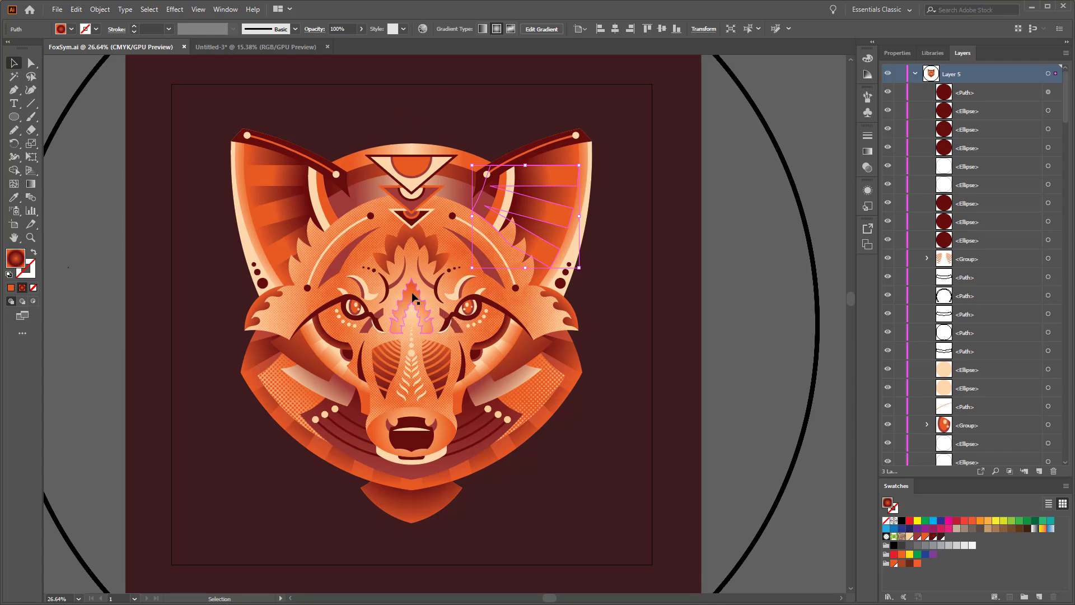
Zoom in on the fox's ears and forehead.
key(z)
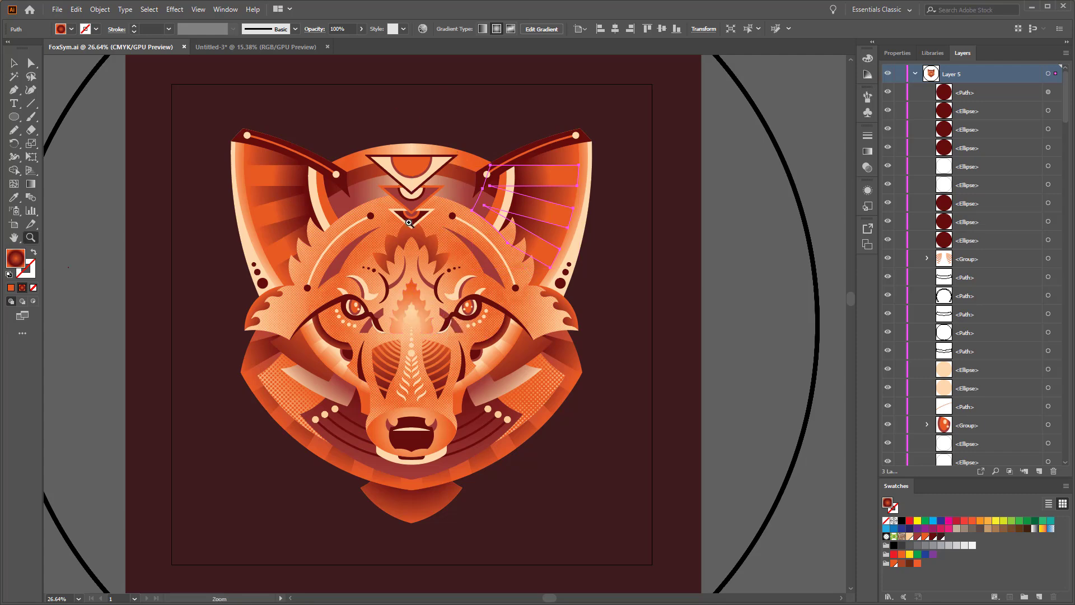
click(442, 230)
drag(442, 255, 441, 295)
click(434, 268)
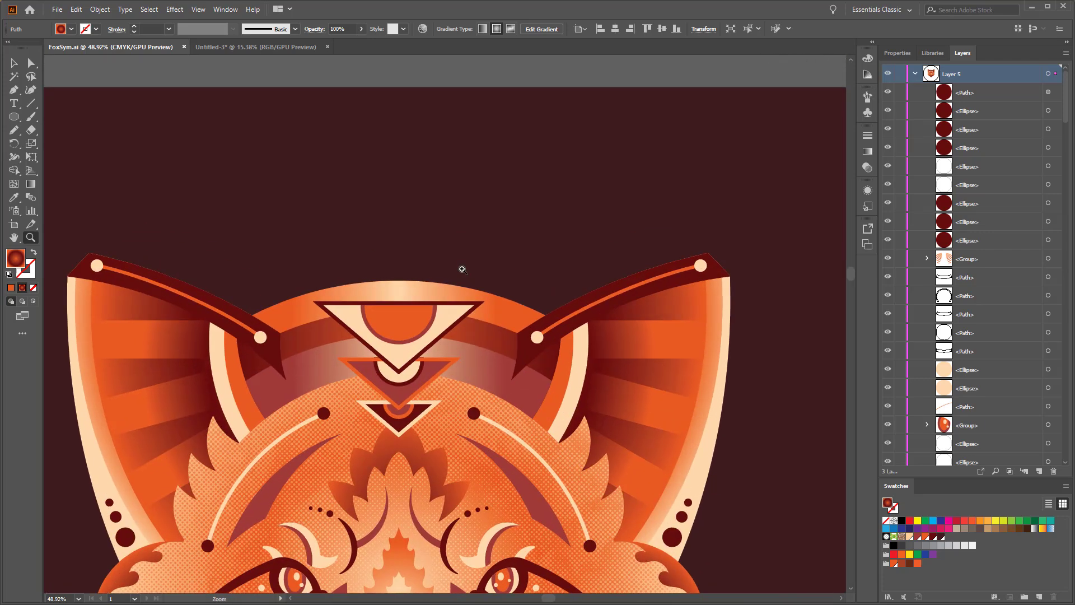
Draw a freehand half-flame above the fox's head with the Pencil and fill it orange.
click(14, 130)
mouse_move(412, 266)
mouse_down()
mouse_move(447, 257)
mouse_move(442, 224)
mouse_move(459, 209)
mouse_move(453, 165)
mouse_move(433, 164)
mouse_move(436, 133)
mouse_up()
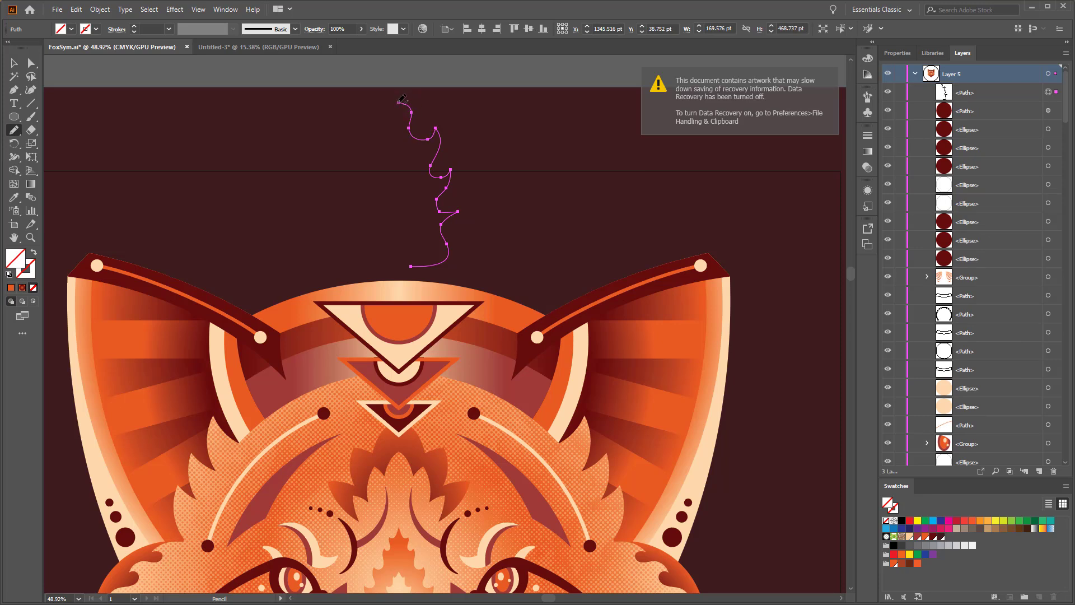
mouse_move(394, 129)
mouse_down()
mouse_move(377, 212)
mouse_move(395, 269)
mouse_up()
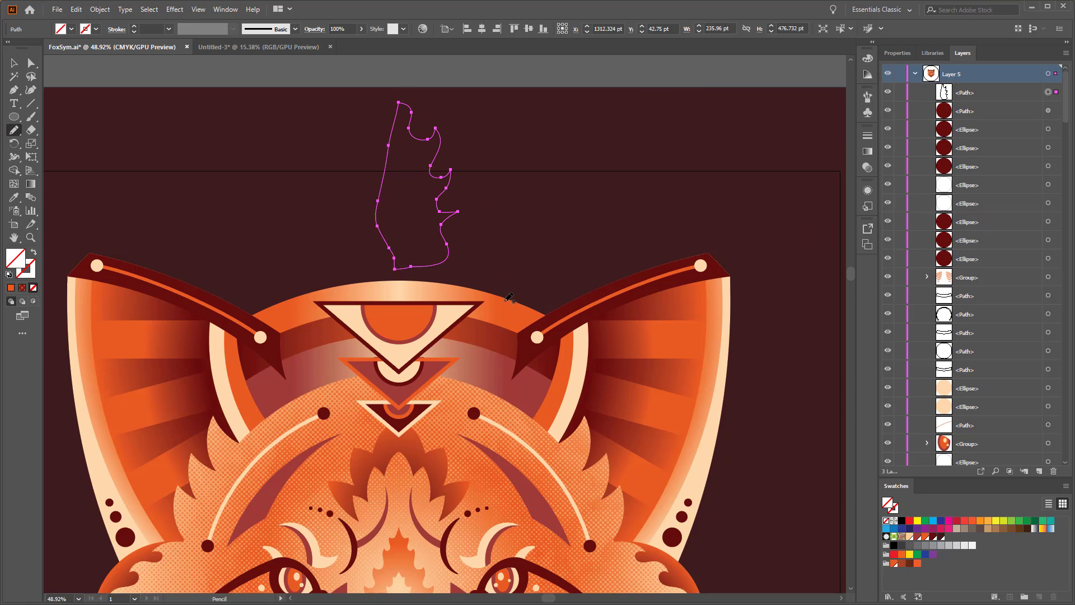
click(71, 28)
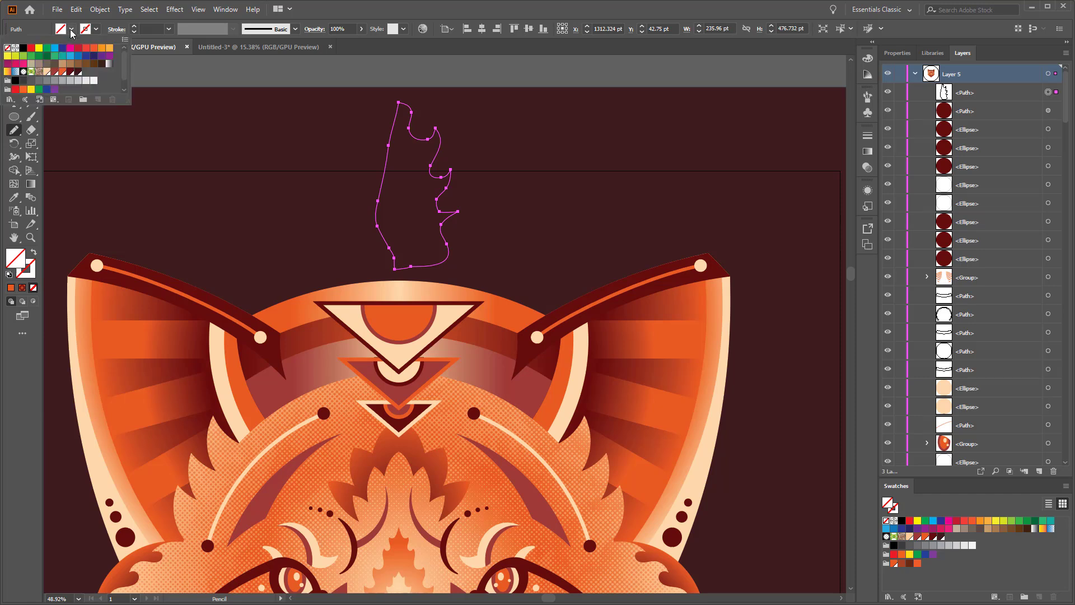
click(61, 72)
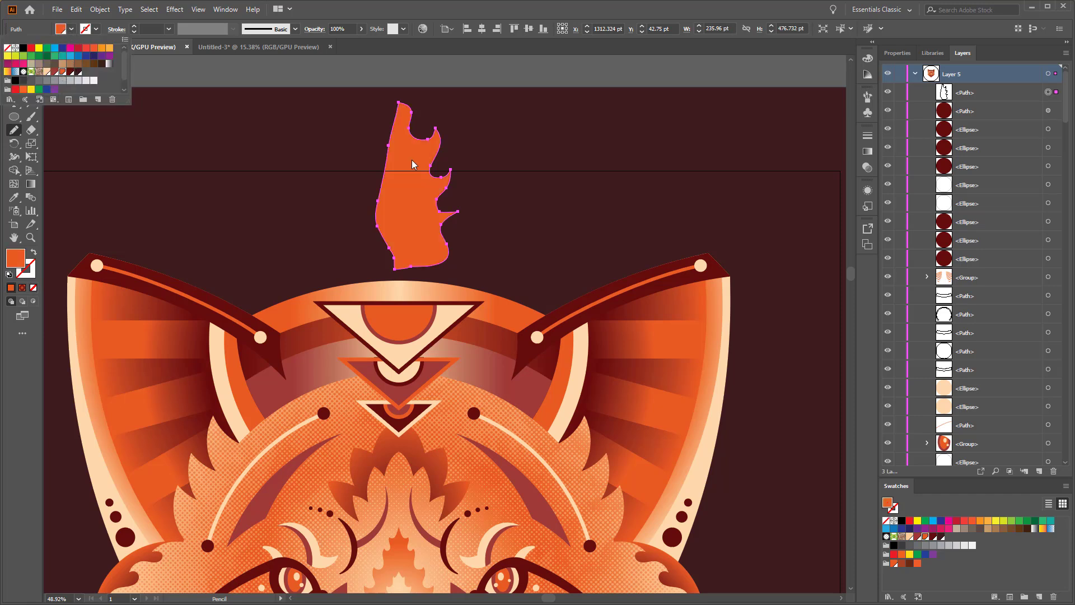
key(Escape)
Zoom out to 22% to show the whole fox and the large circle.
key(v)
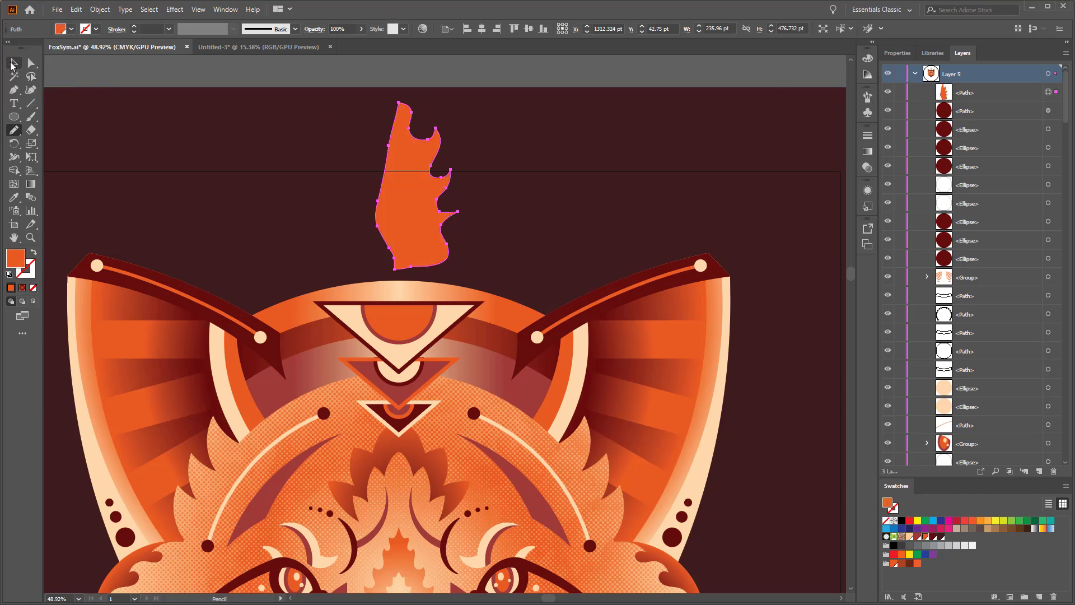
key(z)
drag(567, 261, 538, 255)
Nudge the half-flame slightly right and select it together with the large circle.
key(v)
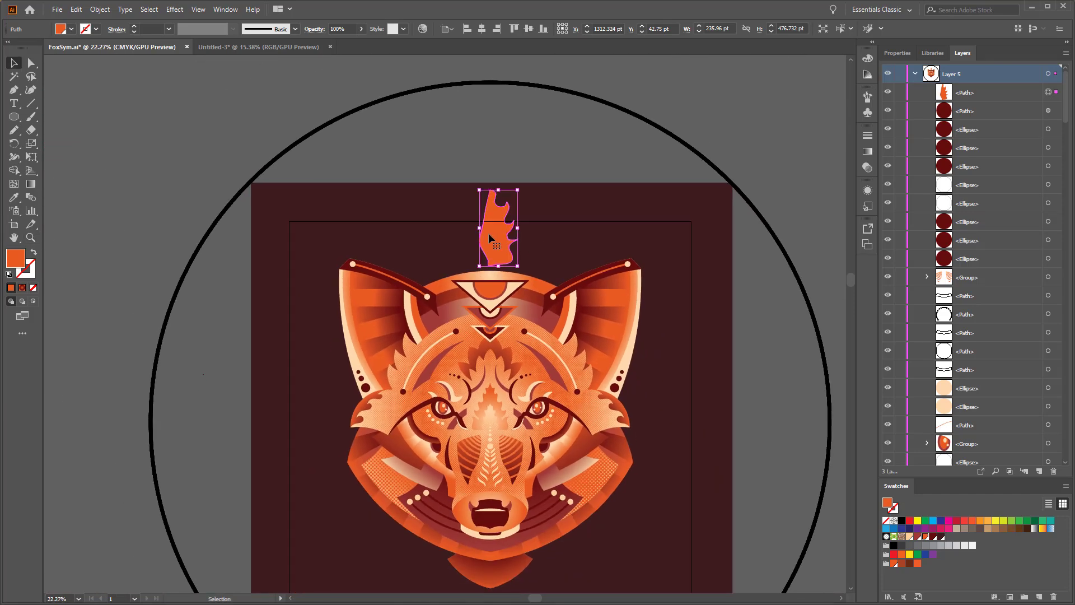
key(shift+Right)
key(shift+Right)
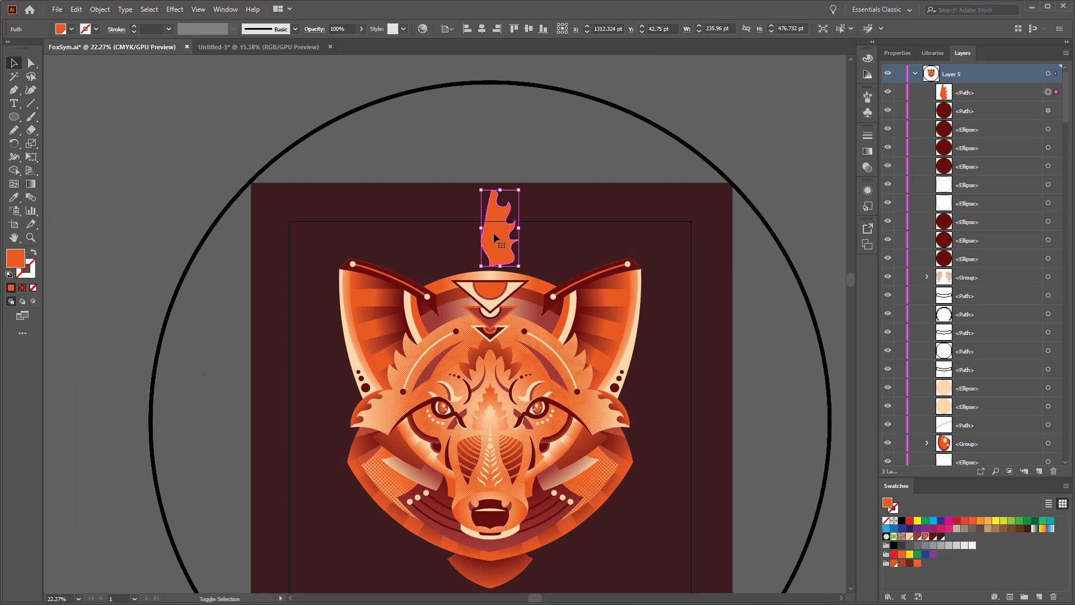
shift+click(675, 140)
Reflect a vertical copy with Object > Transform > Reflect, then deselect.
click(101, 10)
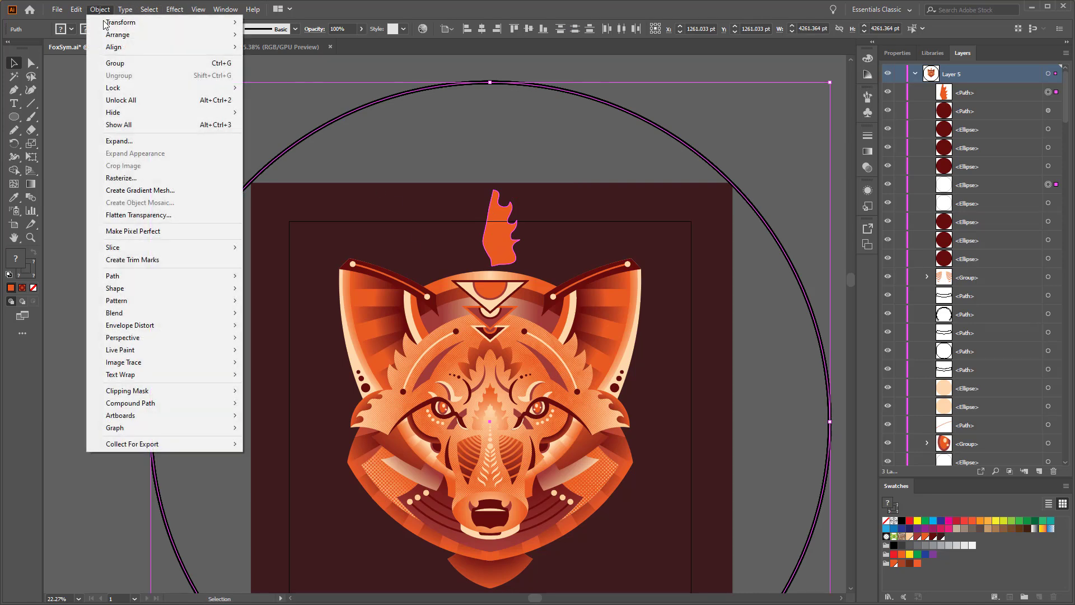
mouse_move(203, 23)
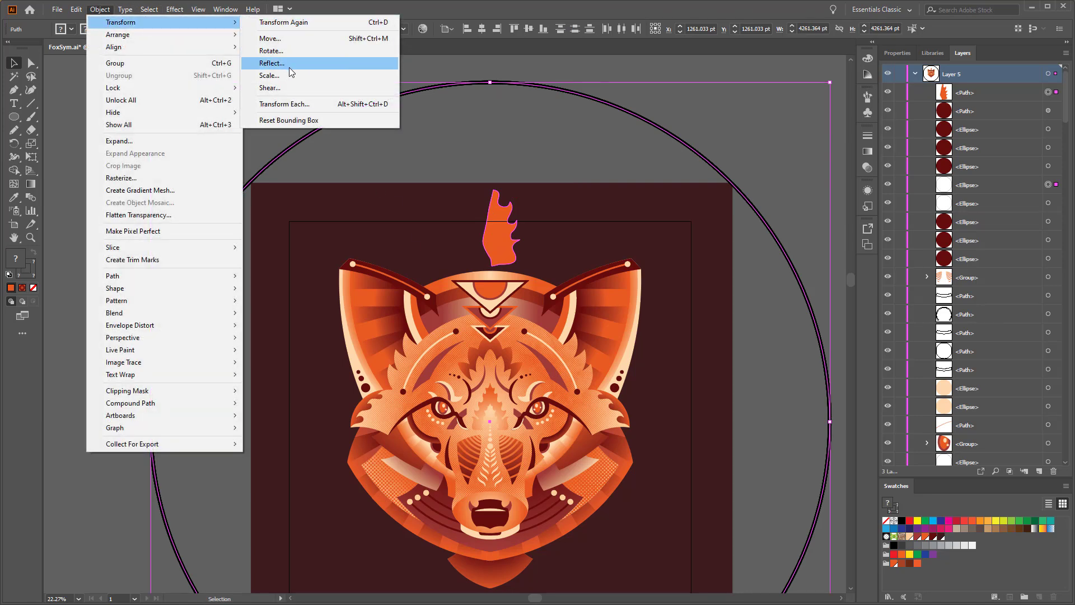
click(298, 25)
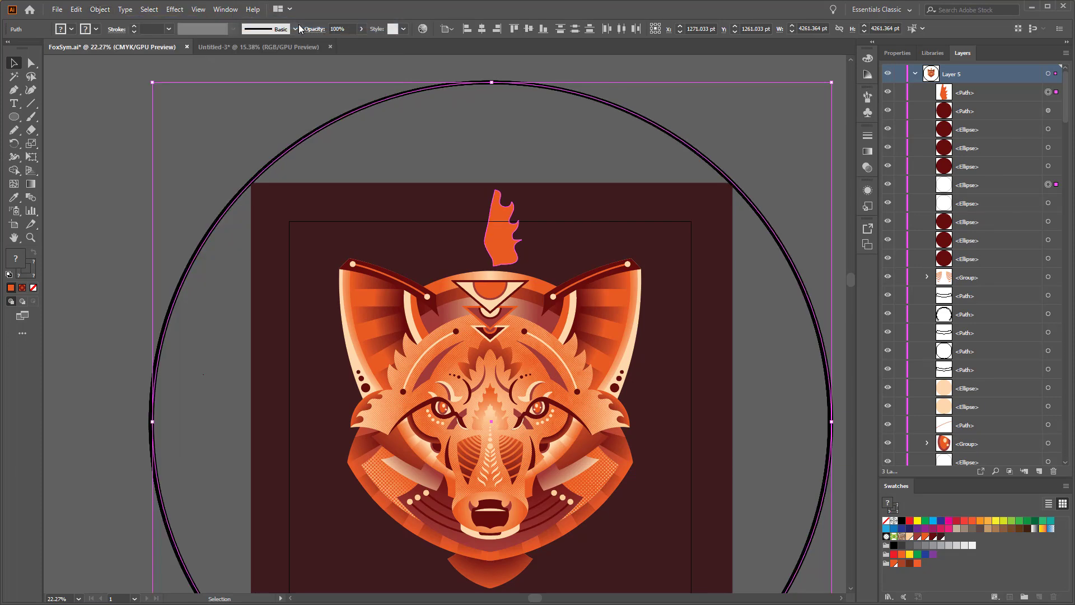
click(125, 10)
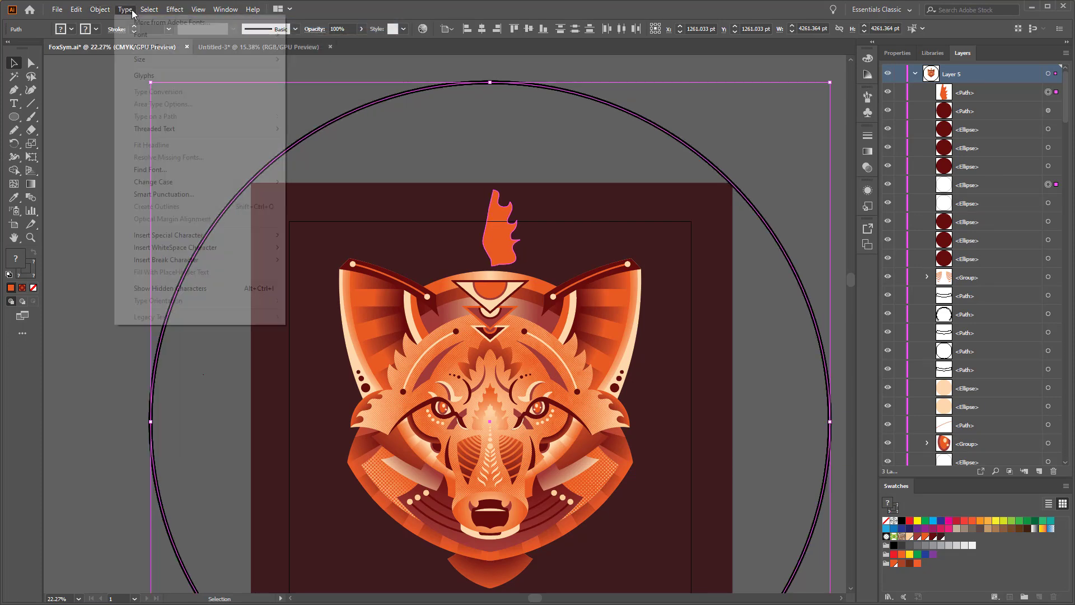
mouse_move(100, 10)
mouse_move(220, 27)
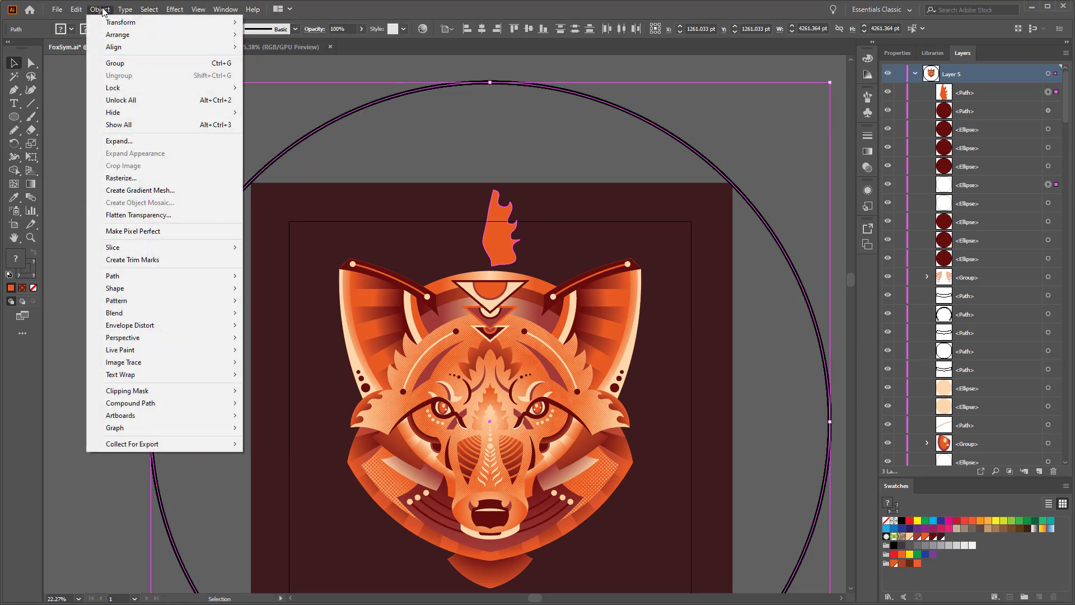
mouse_move(153, 22)
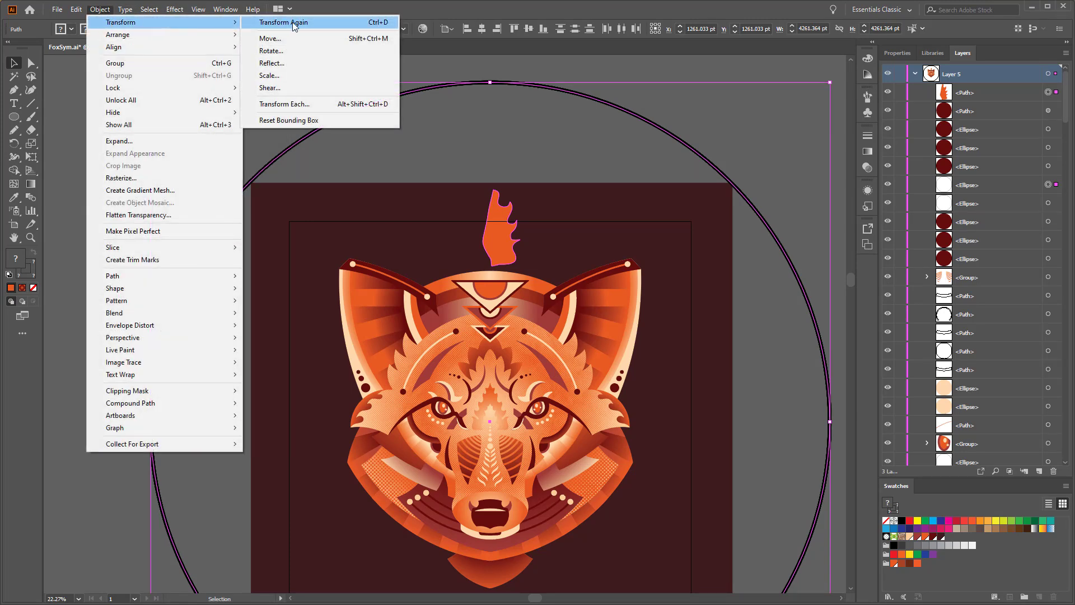
click(303, 63)
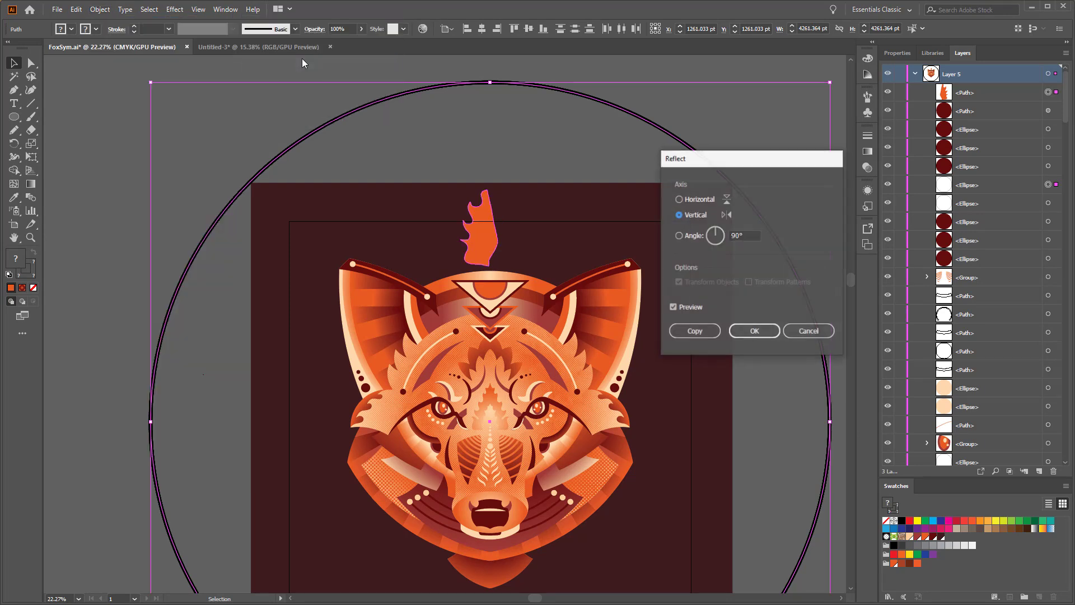
click(695, 331)
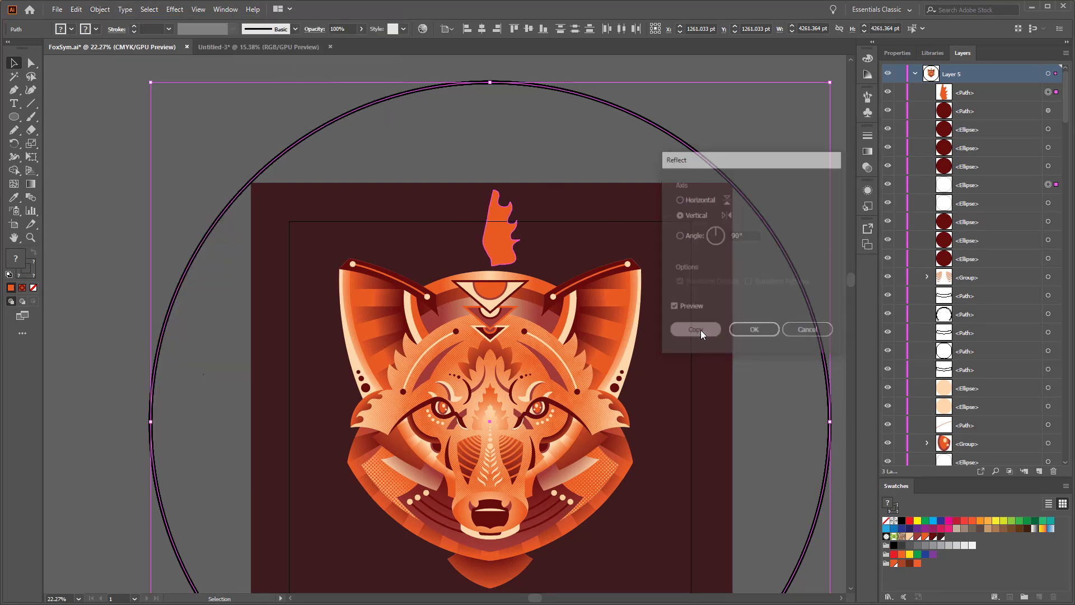
click(597, 136)
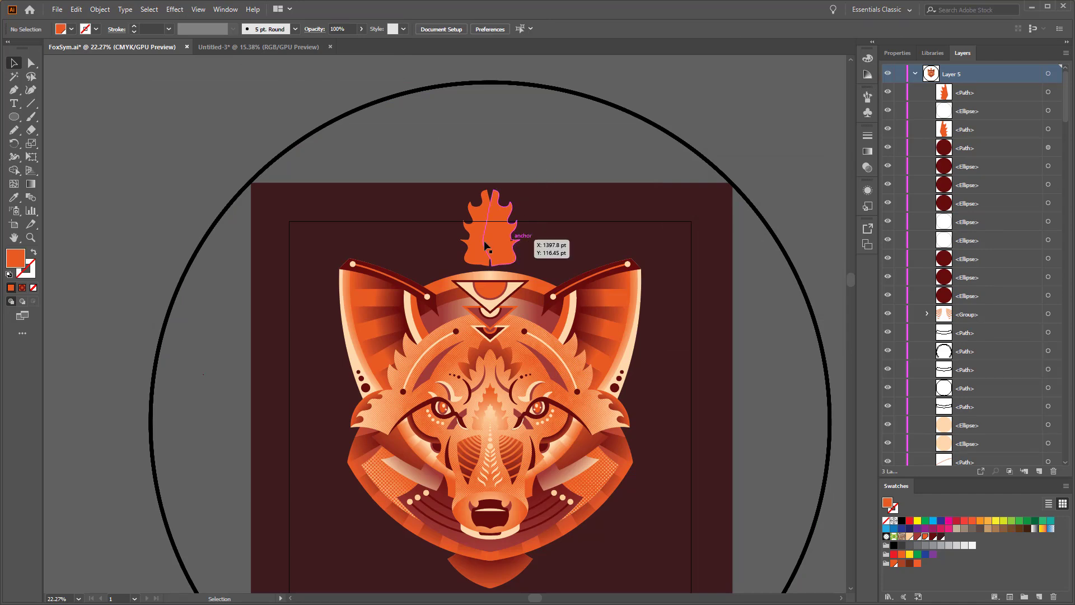
Zoom in on the flame and nudge the right half twice to the left.
key(z)
drag(485, 246, 556, 235)
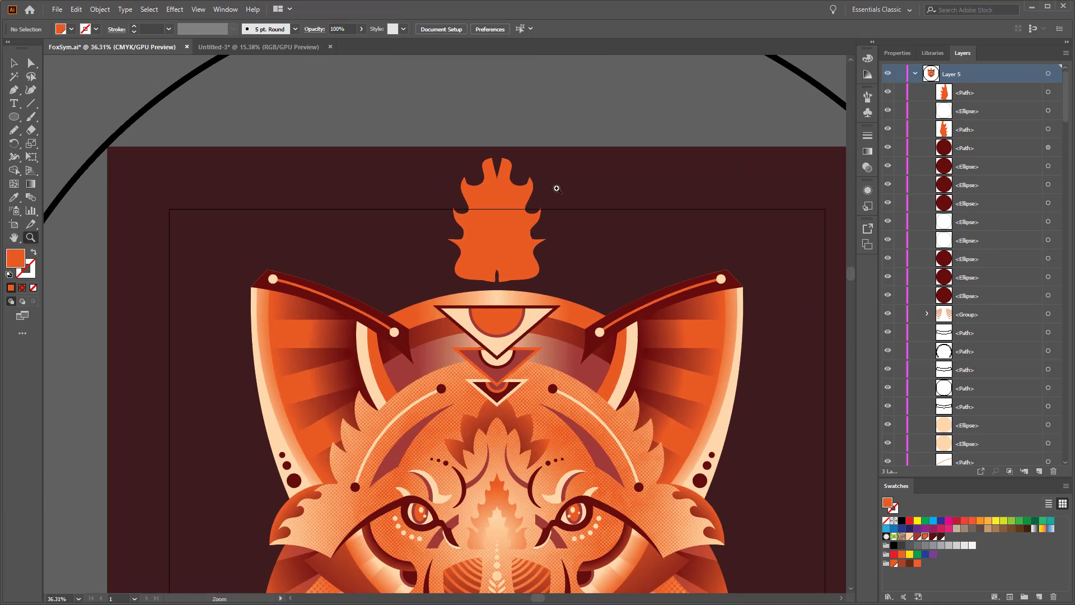
key(v)
click(519, 227)
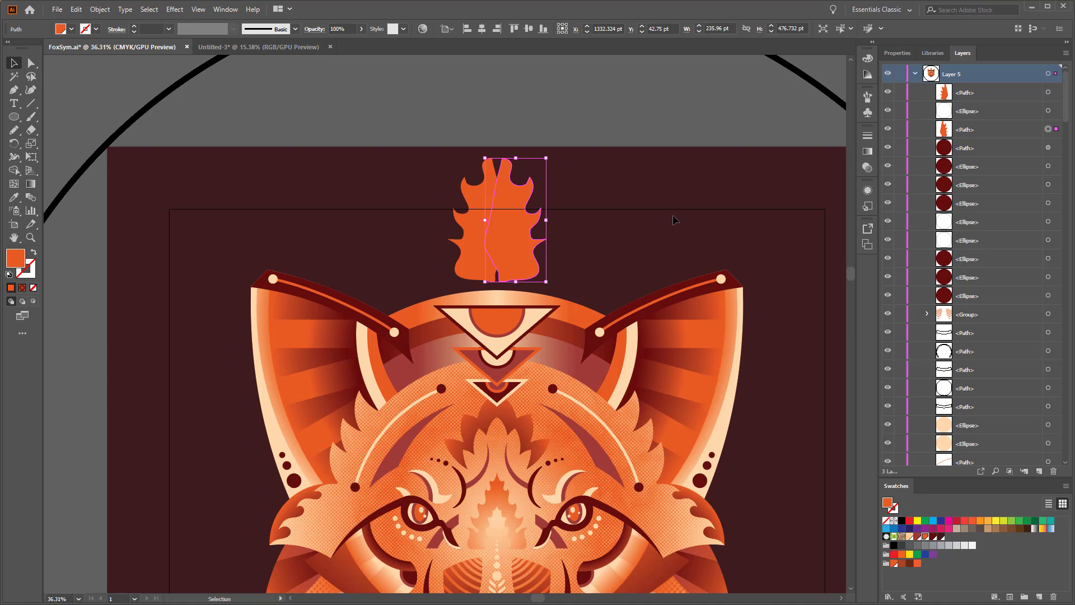
key(shift+Left)
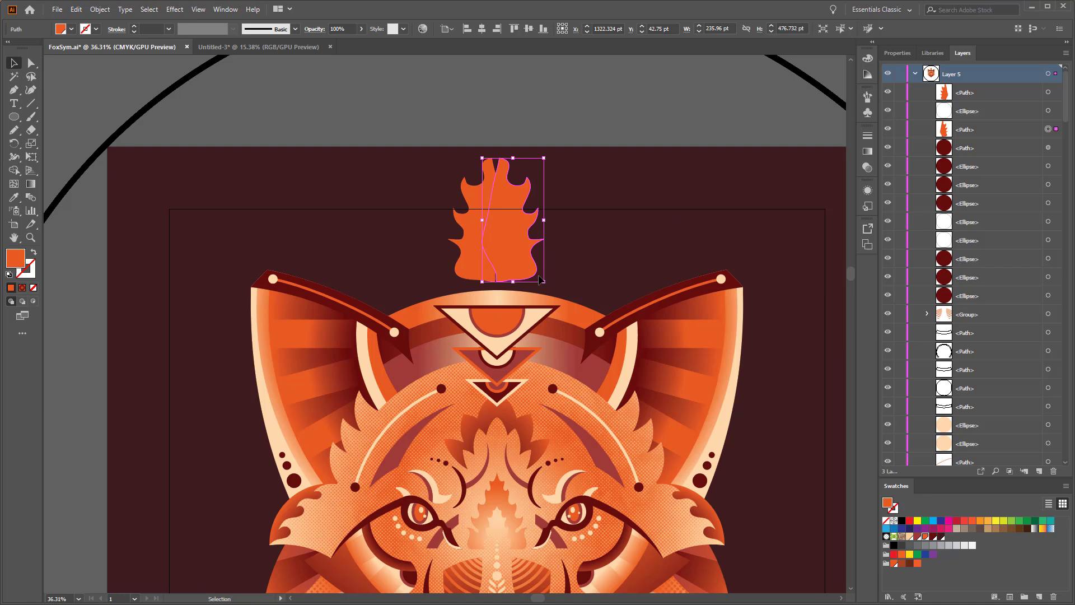
key(shift+Left)
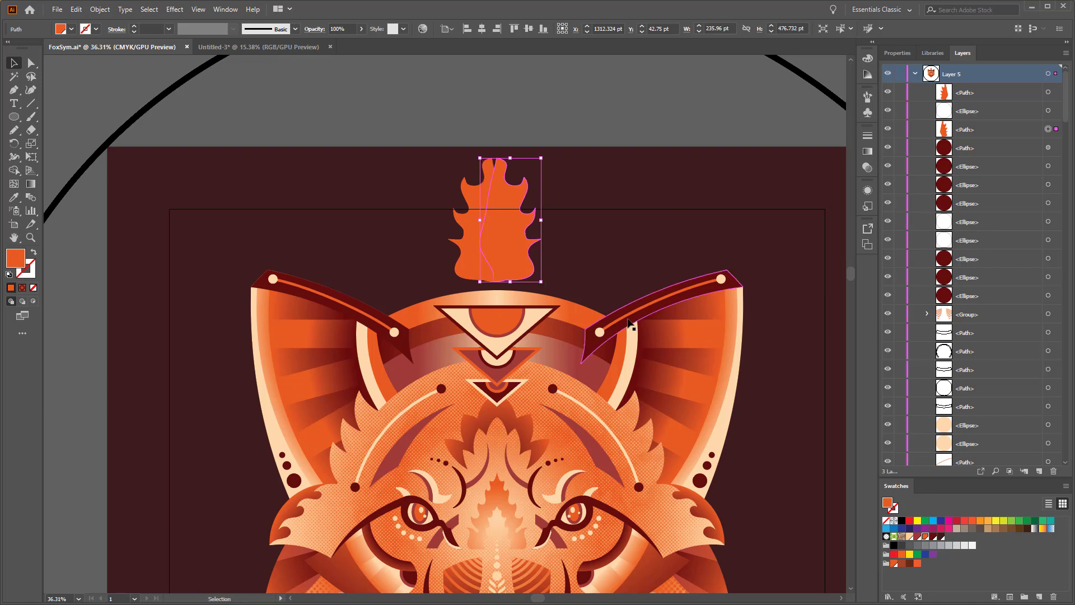
Nudge the left flame half right, then select both halves together.
click(461, 259)
key(shift+Right)
key(shift+Right)
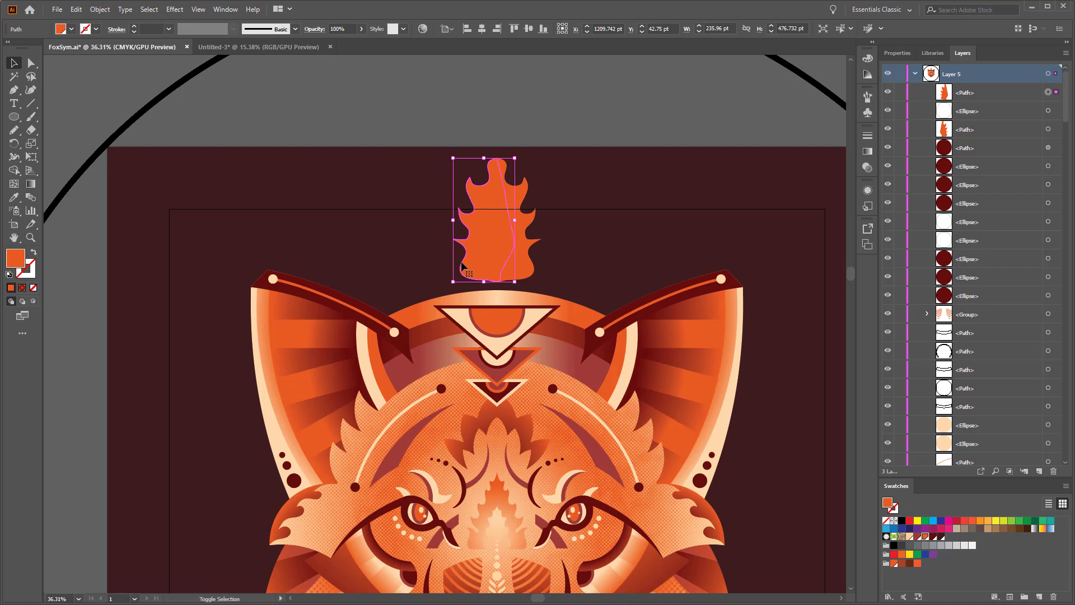
click(566, 71)
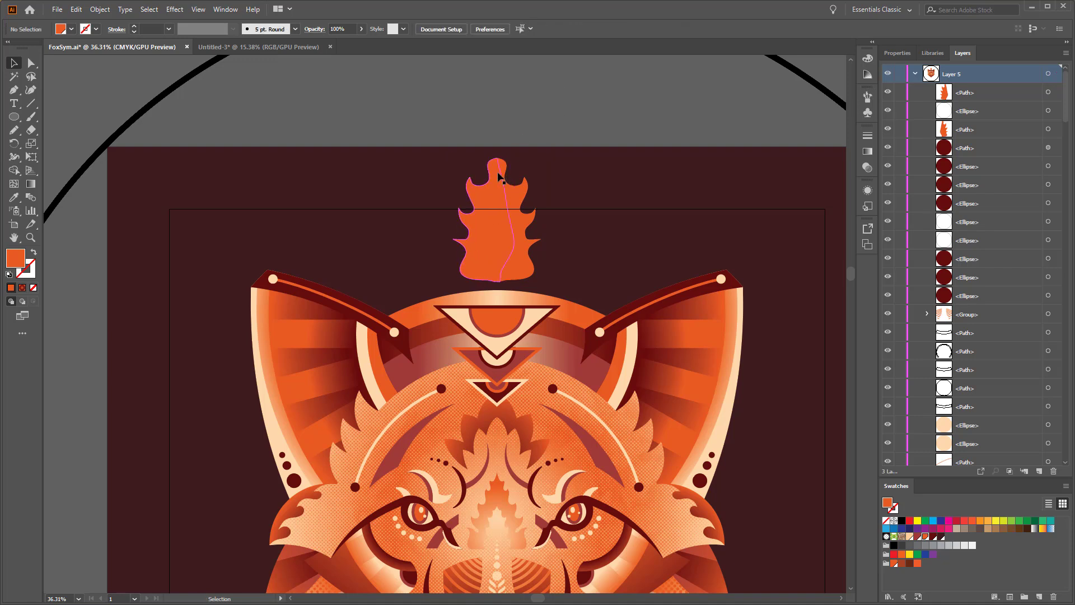
click(502, 233)
shift+click(520, 247)
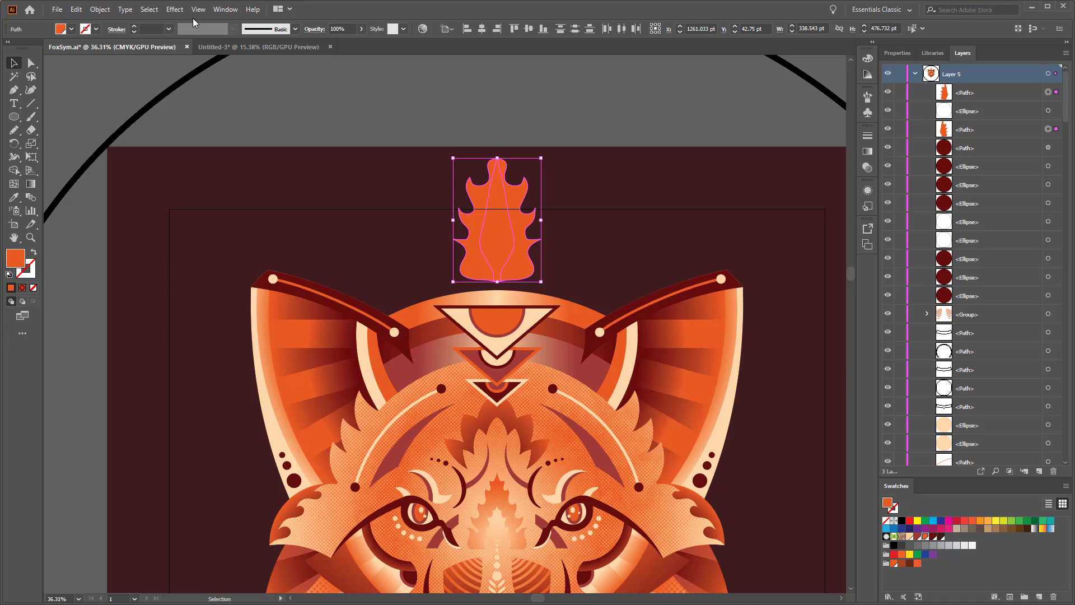
Unite the two flame halves with the Pathfinder panel.
click(224, 10)
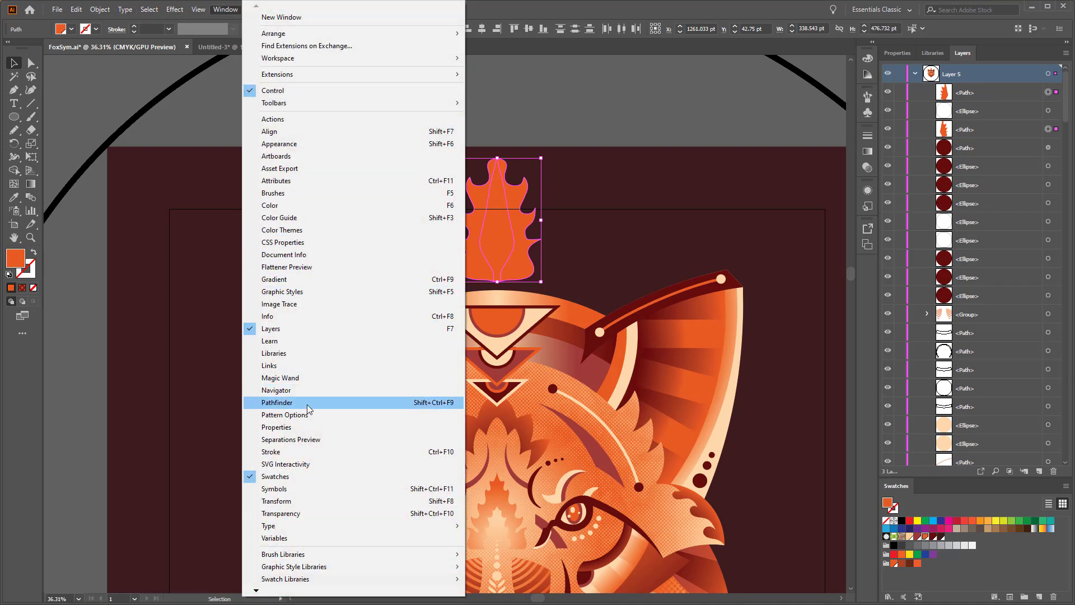
click(277, 402)
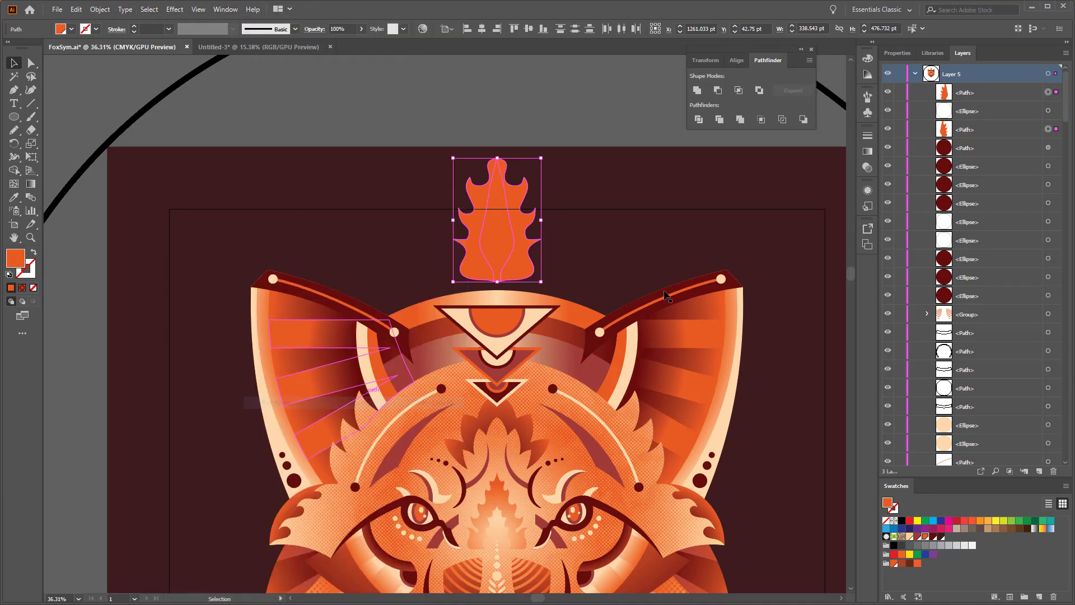
click(698, 91)
Zoom out to the whole fox and select the merged flame.
click(672, 163)
key(z)
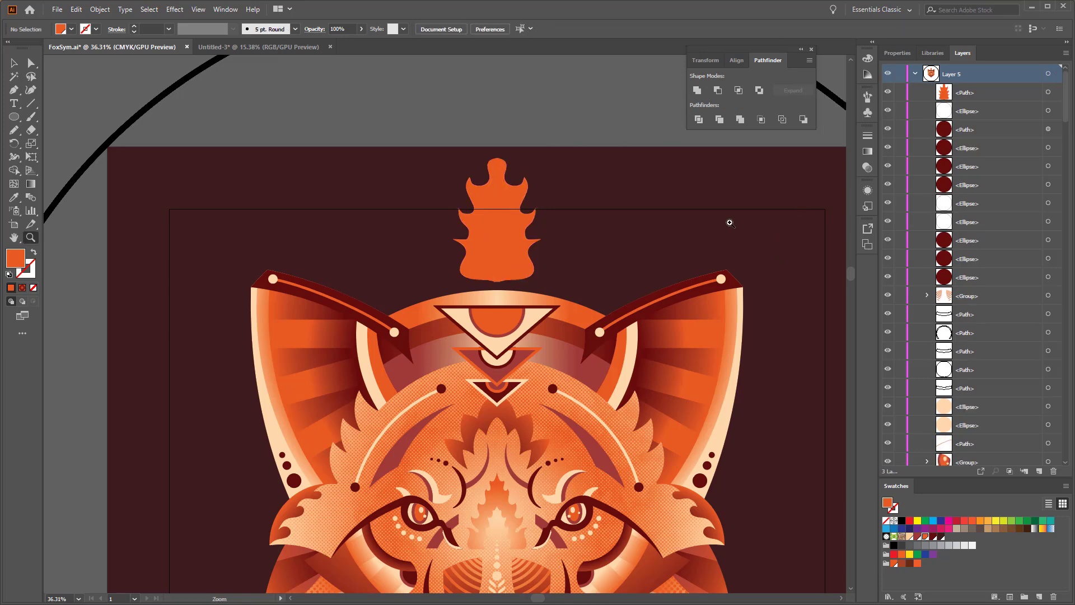
drag(727, 221, 572, 165)
click(14, 63)
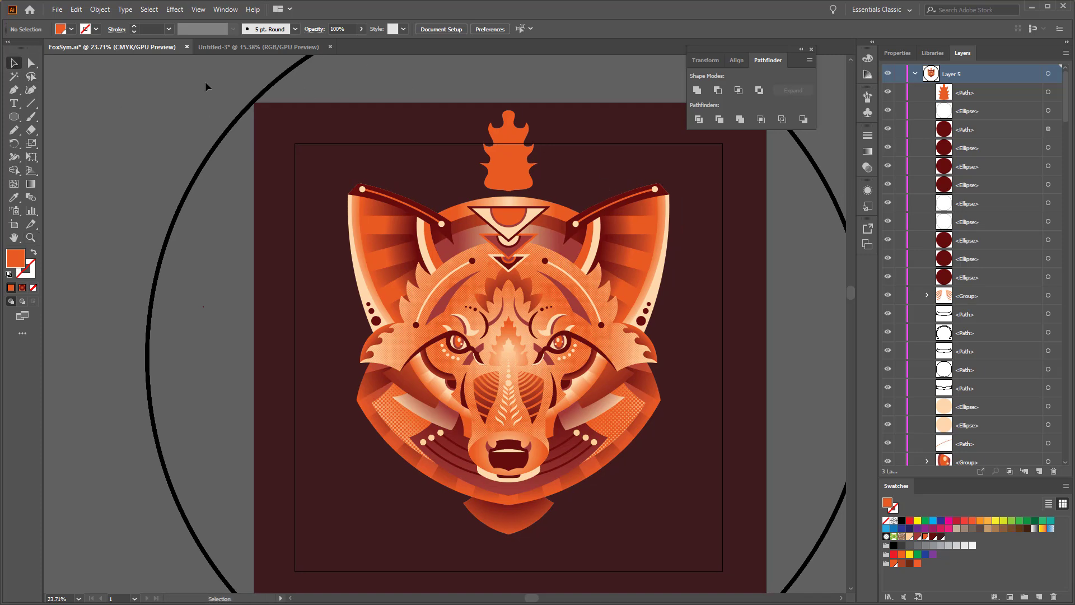
click(512, 137)
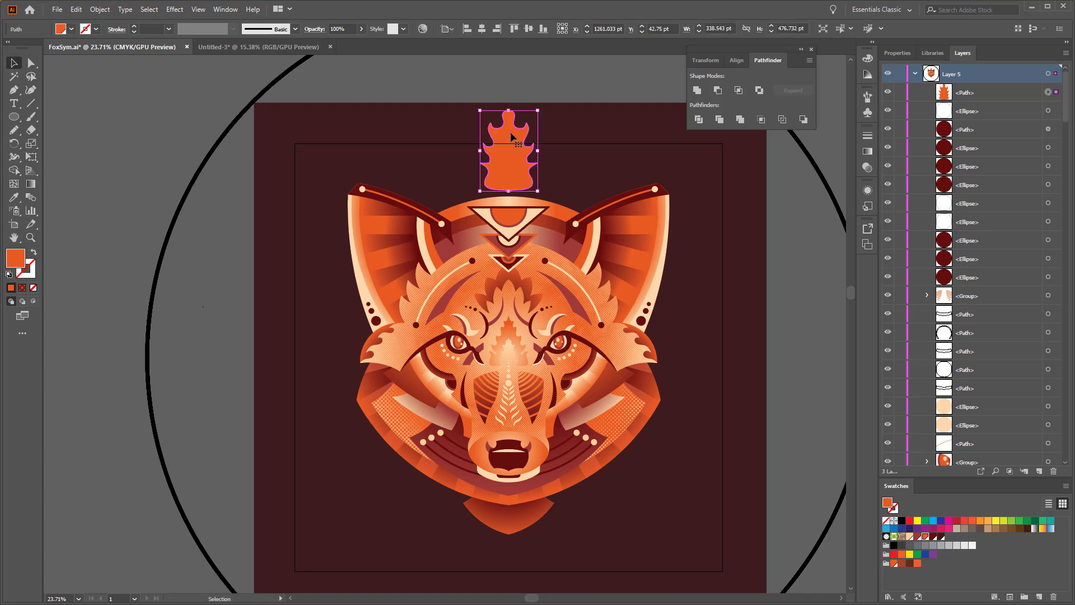
Delete the selected merged flame.
key(Delete)
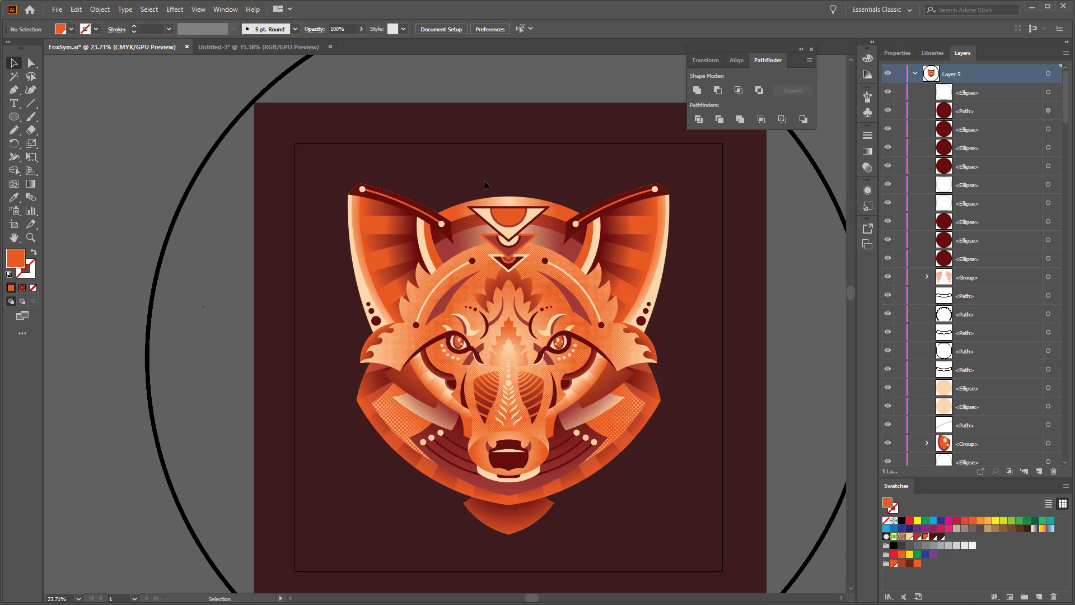